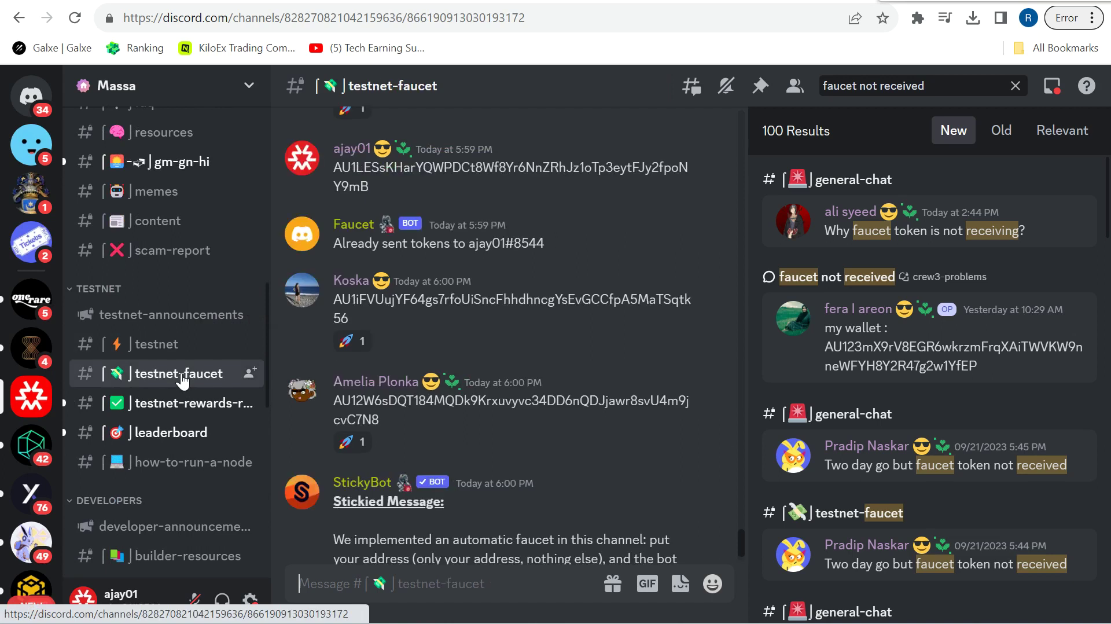
# Open the Massa server's buildernet-faucet channel, then switch to the BearBy wallet to check the account's MAS balance.
pyautogui.moveTo(265, 338); pyautogui.dragTo(265, 428)
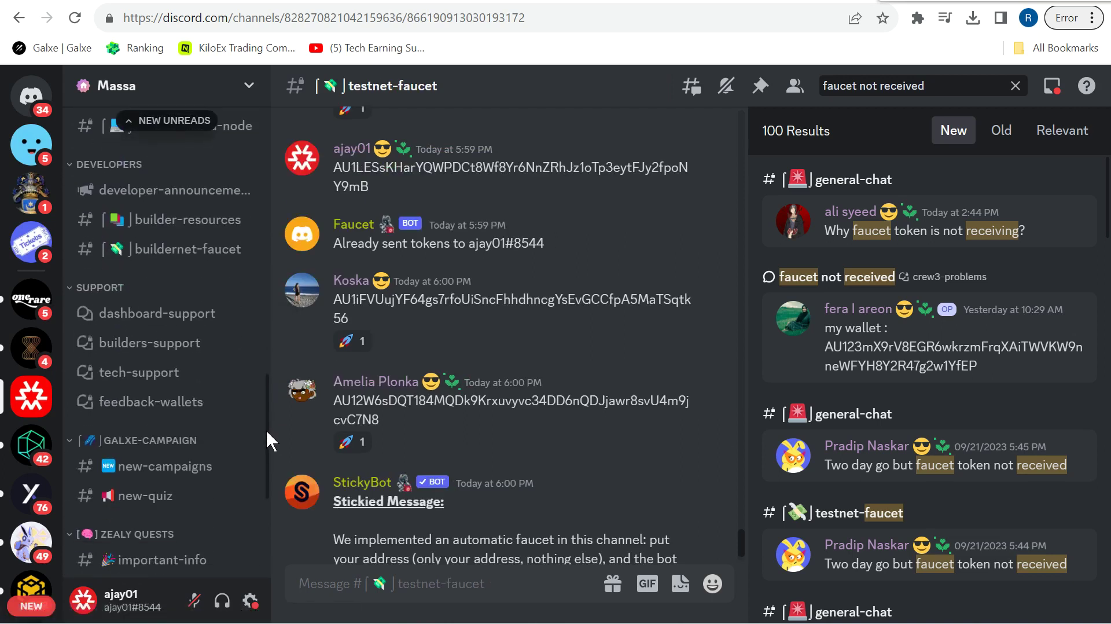
pyautogui.click(183, 261)
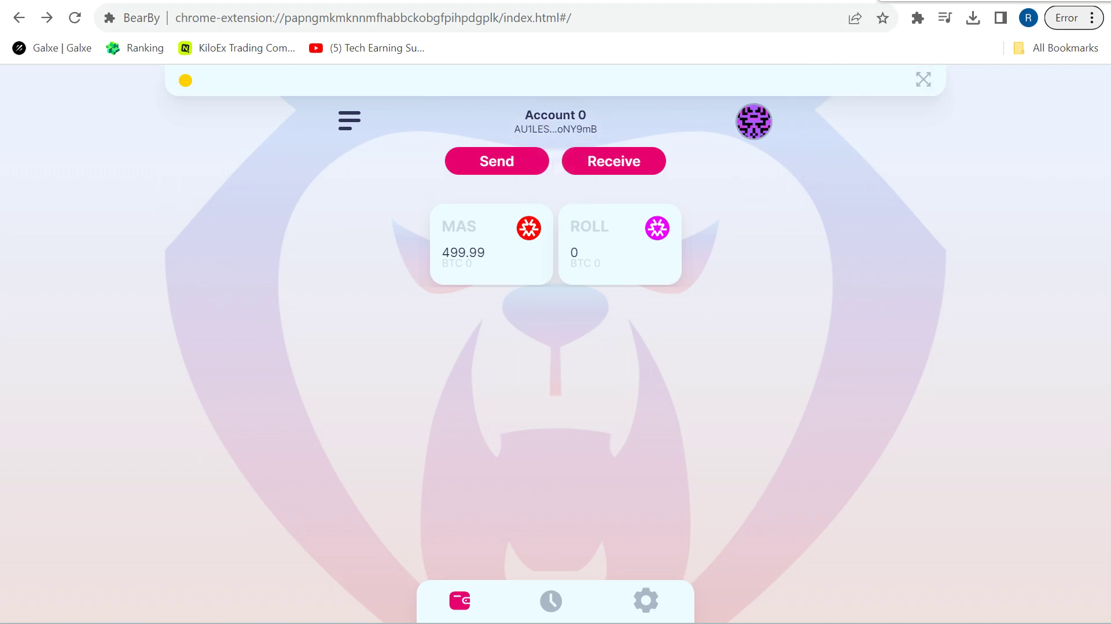
pyautogui.hotkey('alt', 'Tab')
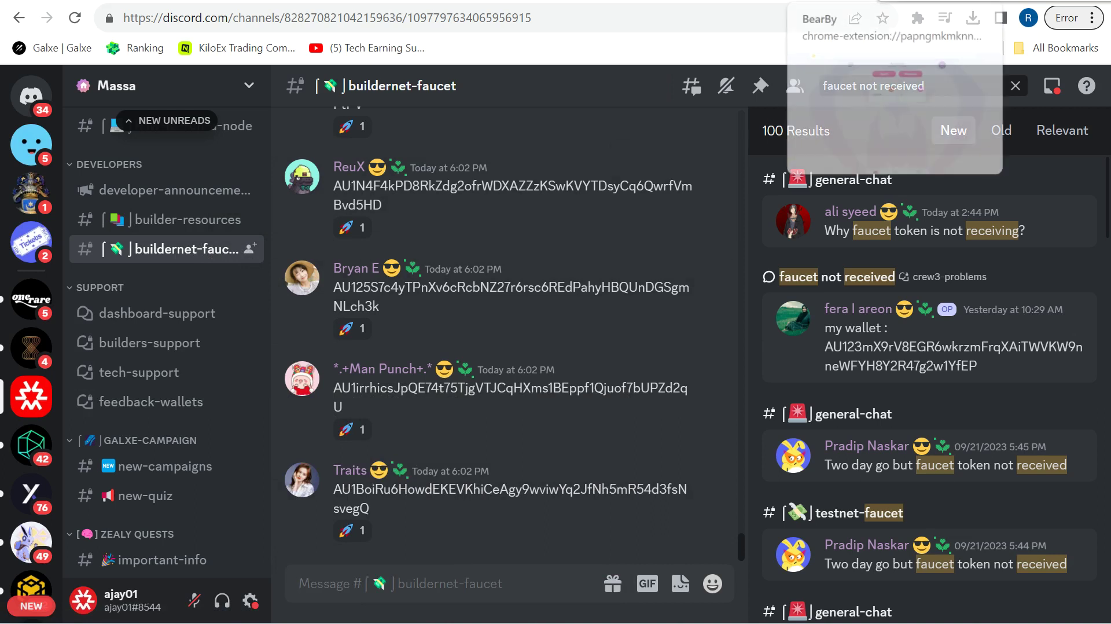
pyautogui.hotkey('alt', 'Tab')
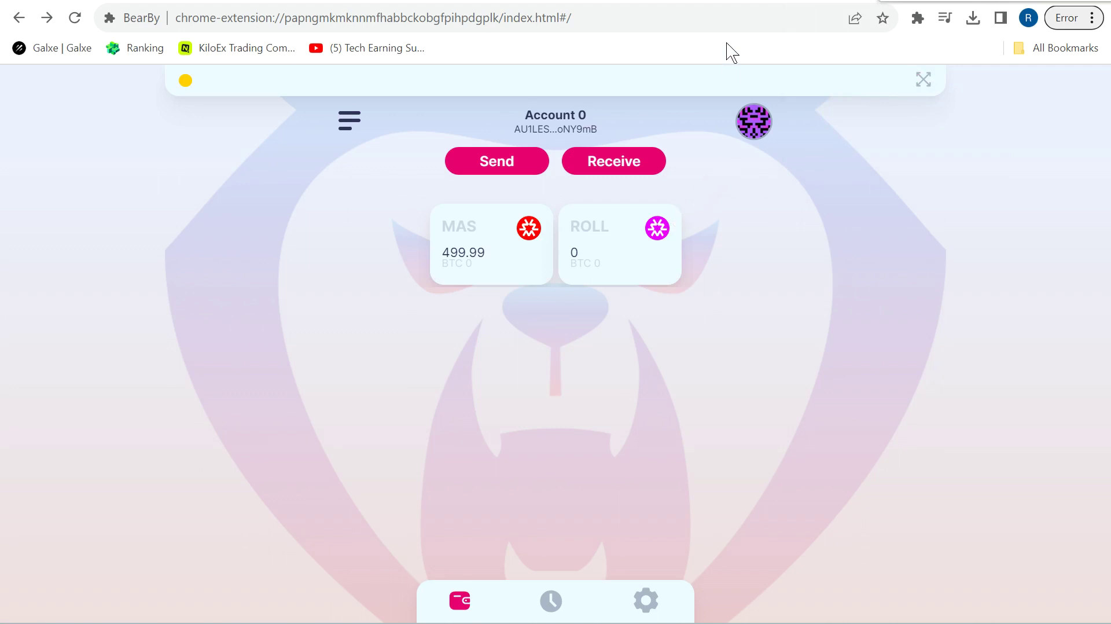
# Switch to the Masscar mint page and confirm the pending nft1_mint transaction in the BearBy wallet.
pyautogui.click(744, 2)
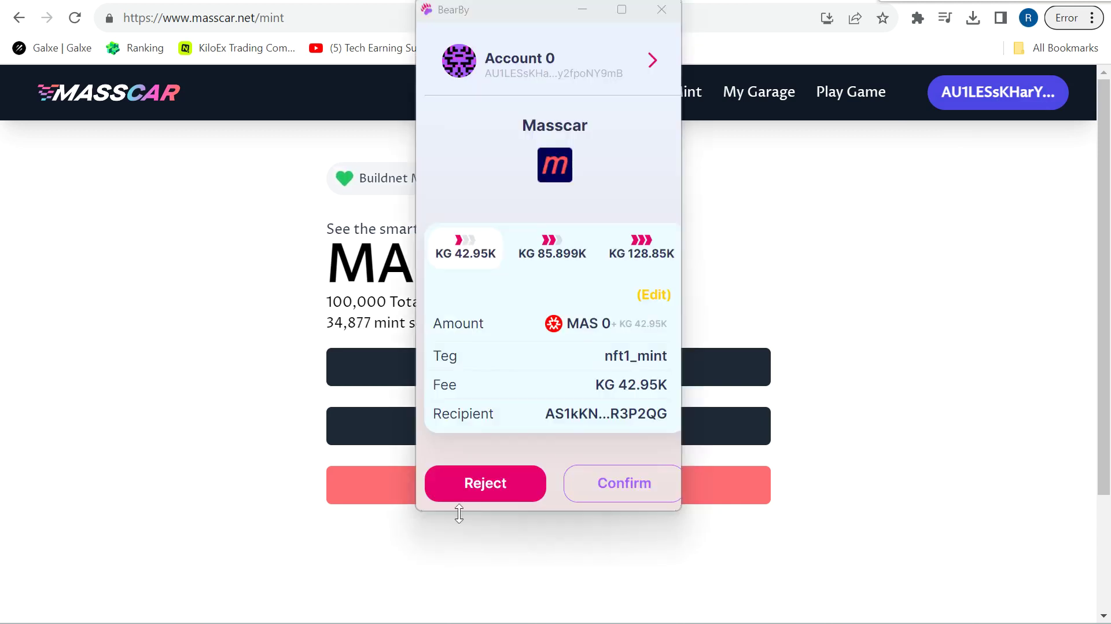
pyautogui.click(598, 484)
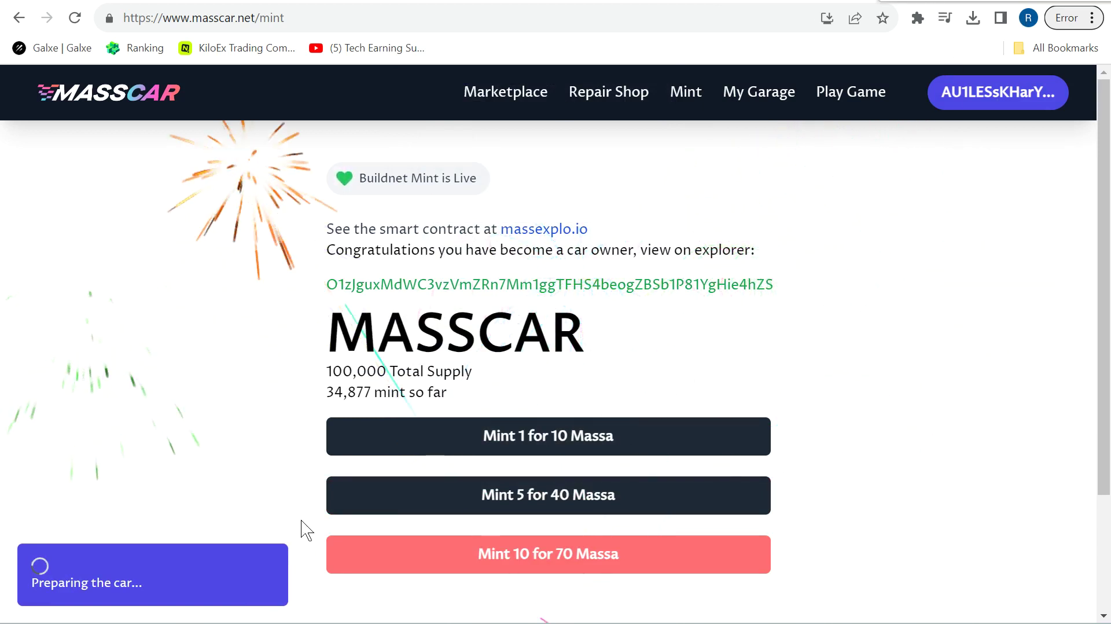
# Return to the Massa dashboard, leave the mint quest, open the "Participate in a Masscar race" quest and select its game address.
pyautogui.hotkey('ctrl', 'Tab')
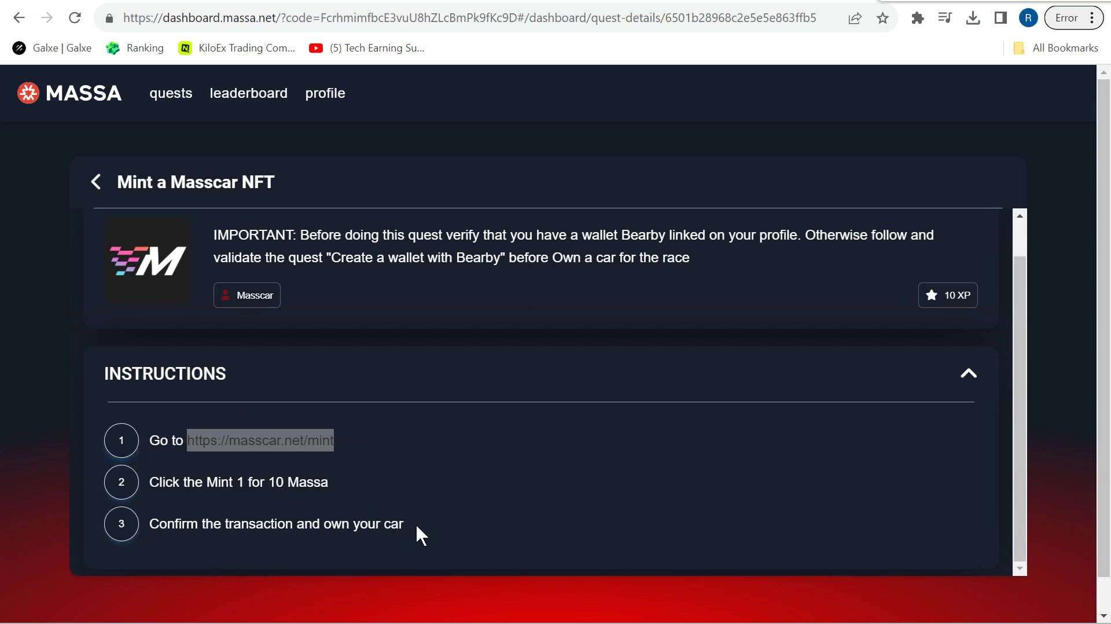
pyautogui.click(970, 375)
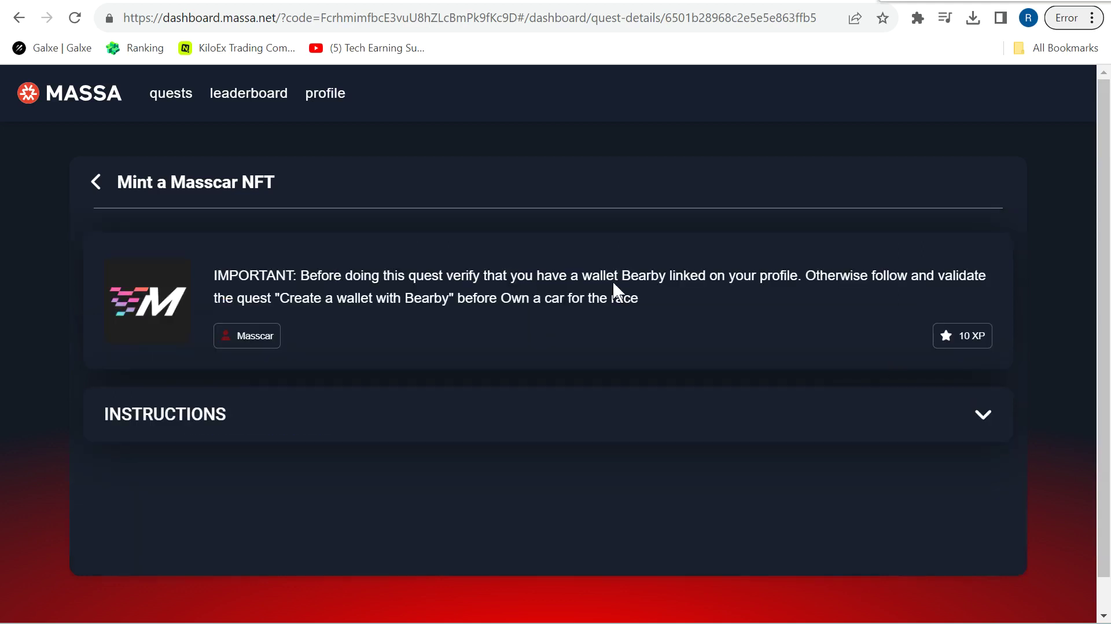
pyautogui.click(93, 181)
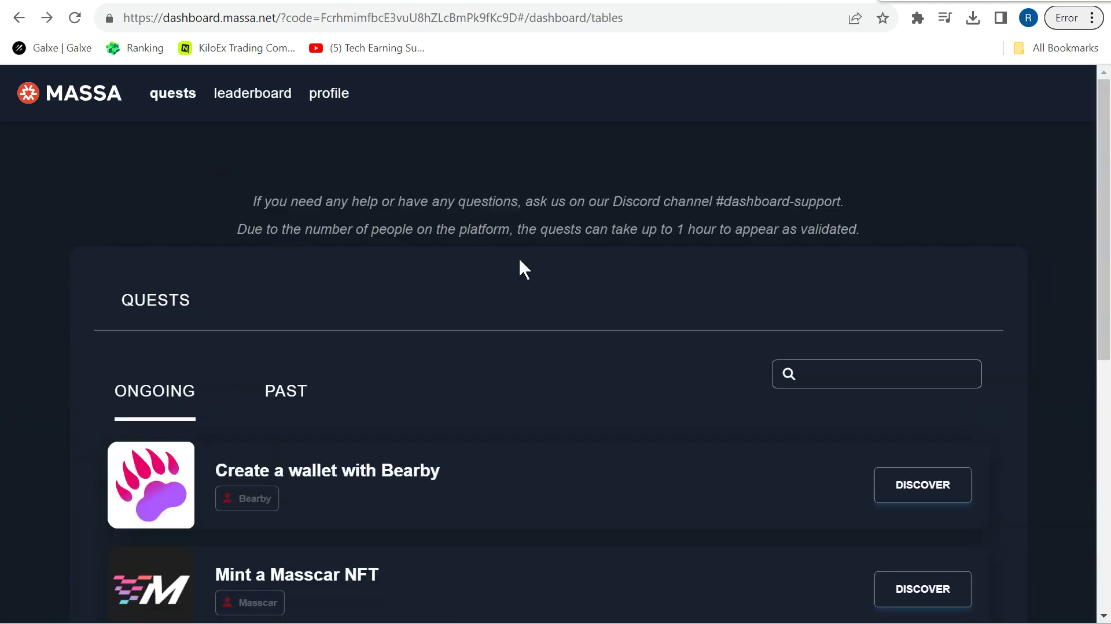
pyautogui.moveTo(1104, 228); pyautogui.dragTo(1109, 433)
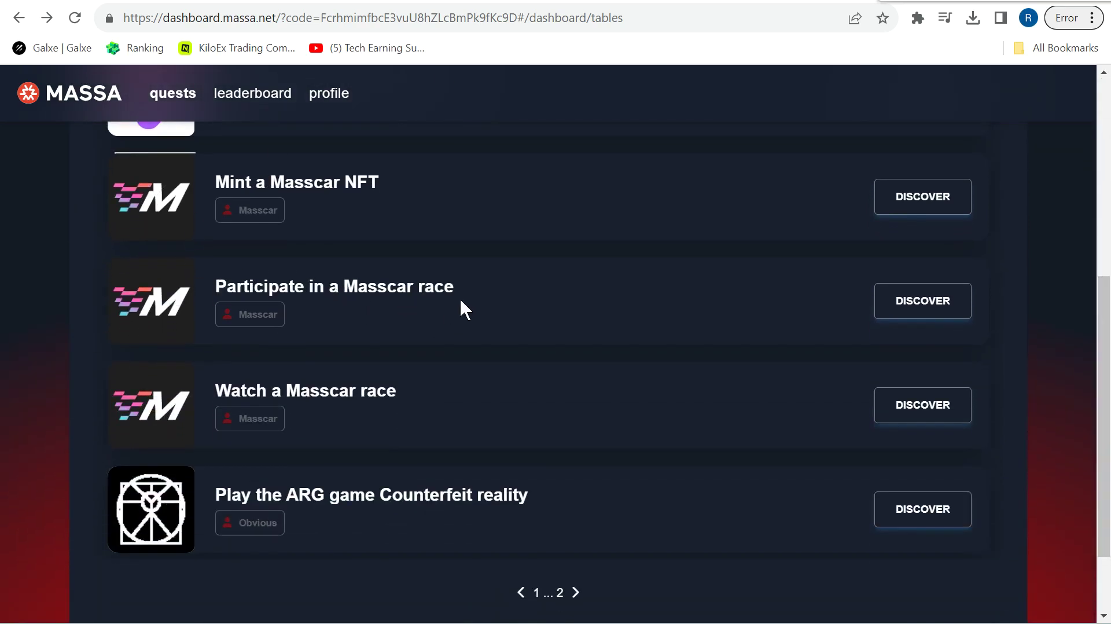
pyautogui.click(916, 300)
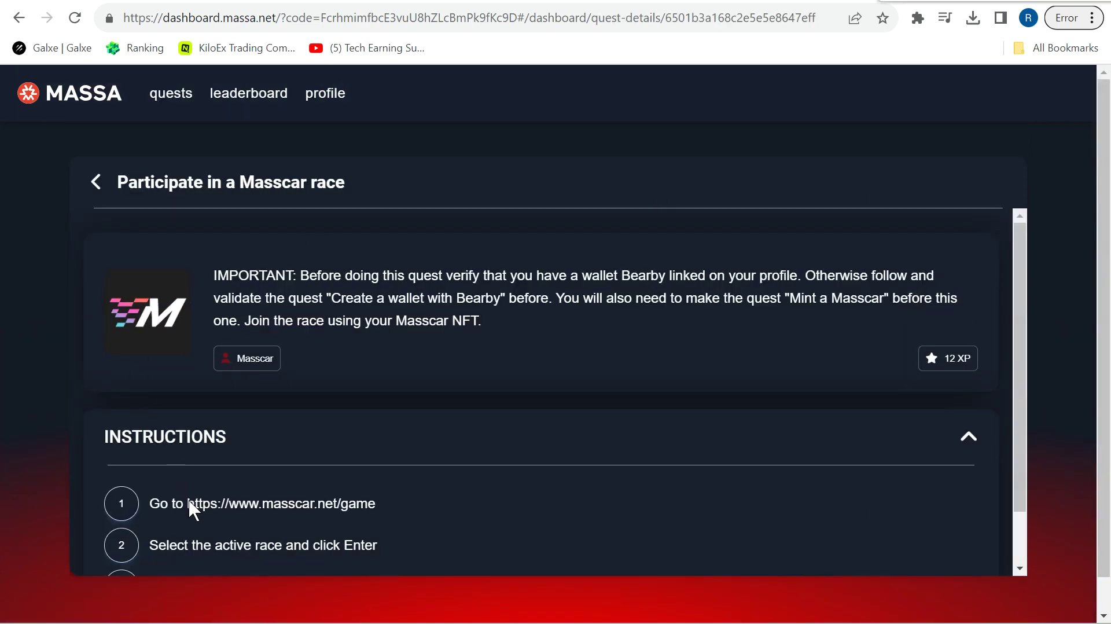
pyautogui.moveTo(186, 499); pyautogui.dragTo(405, 502)
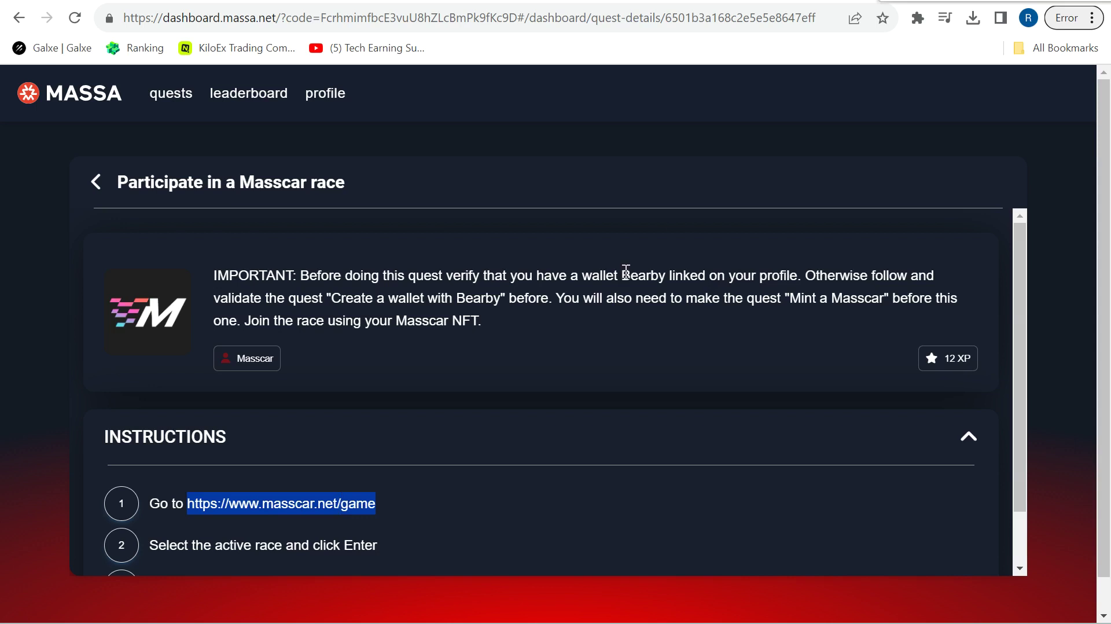
# Switch to the Masscar site, open its game page and try to enter the Quest Lobby race with Masscar #34886.
pyautogui.hotkey('ctrl', 'Tab')
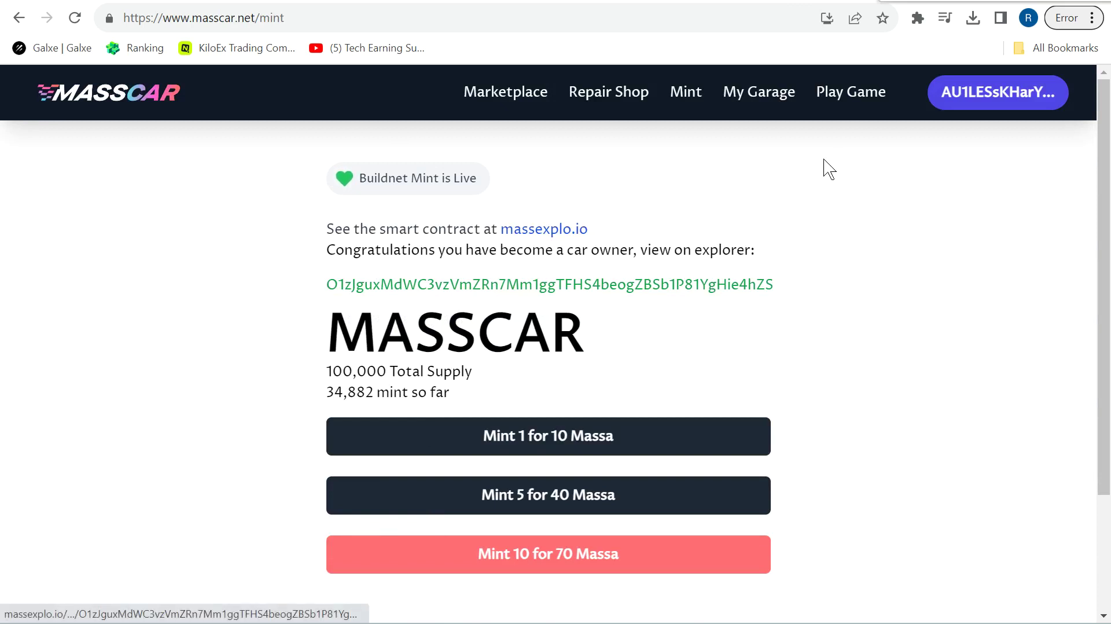
pyautogui.click(859, 98)
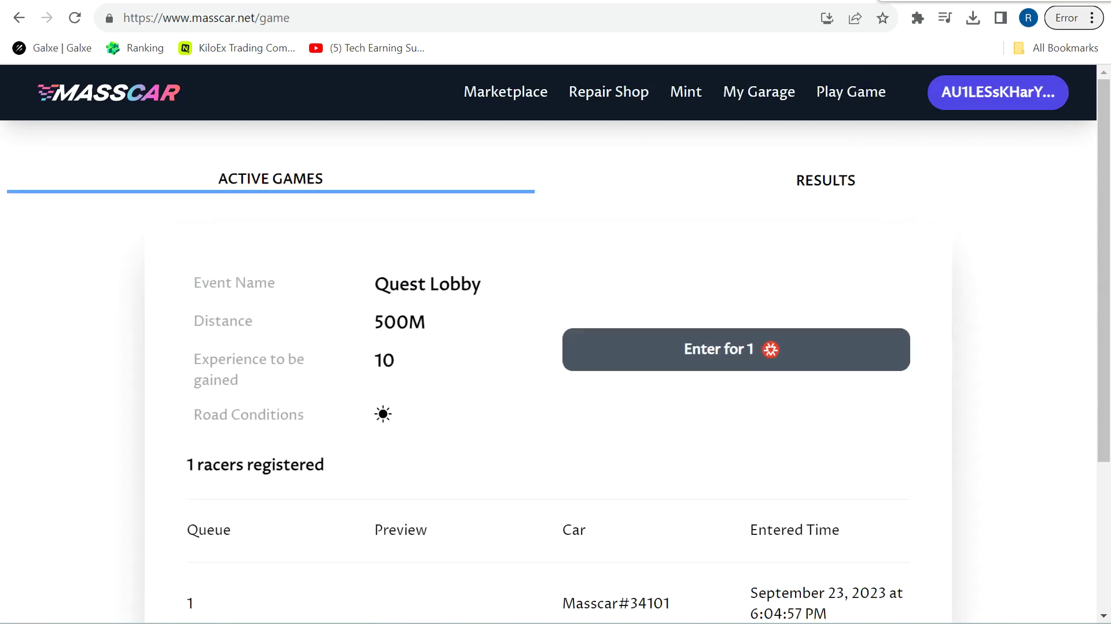
pyautogui.scroll(-1, 739, 116)
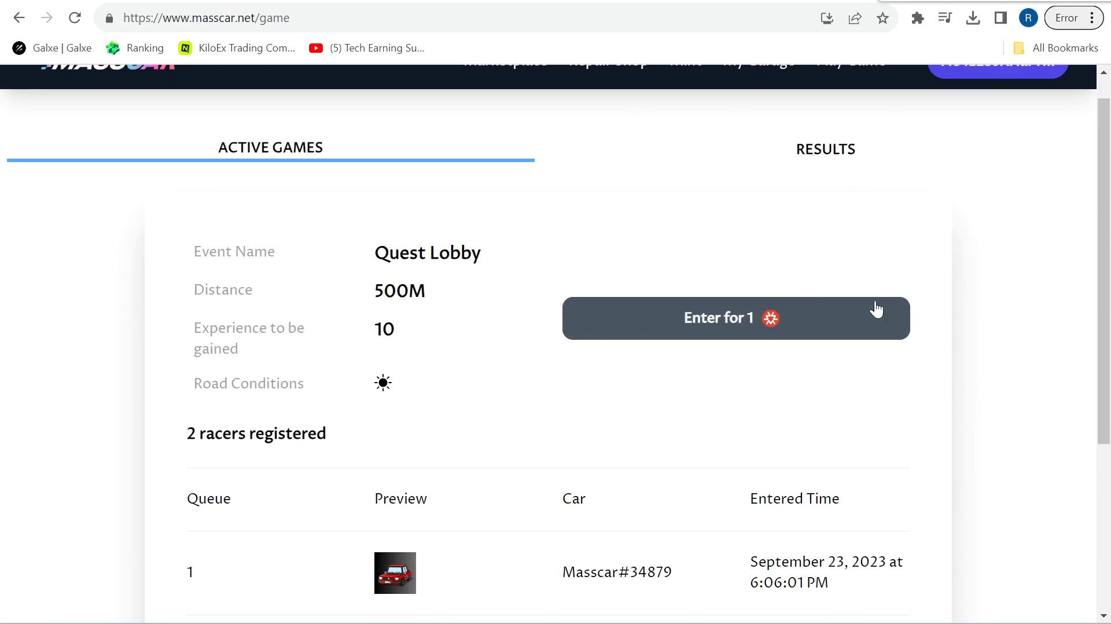
pyautogui.click(823, 332)
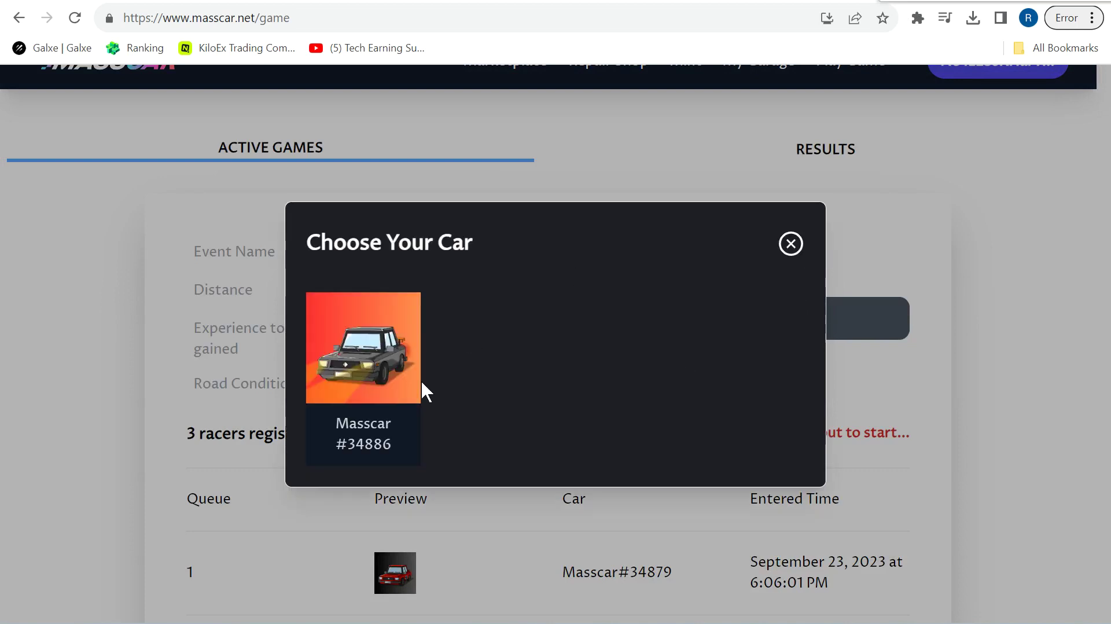
pyautogui.click(382, 389)
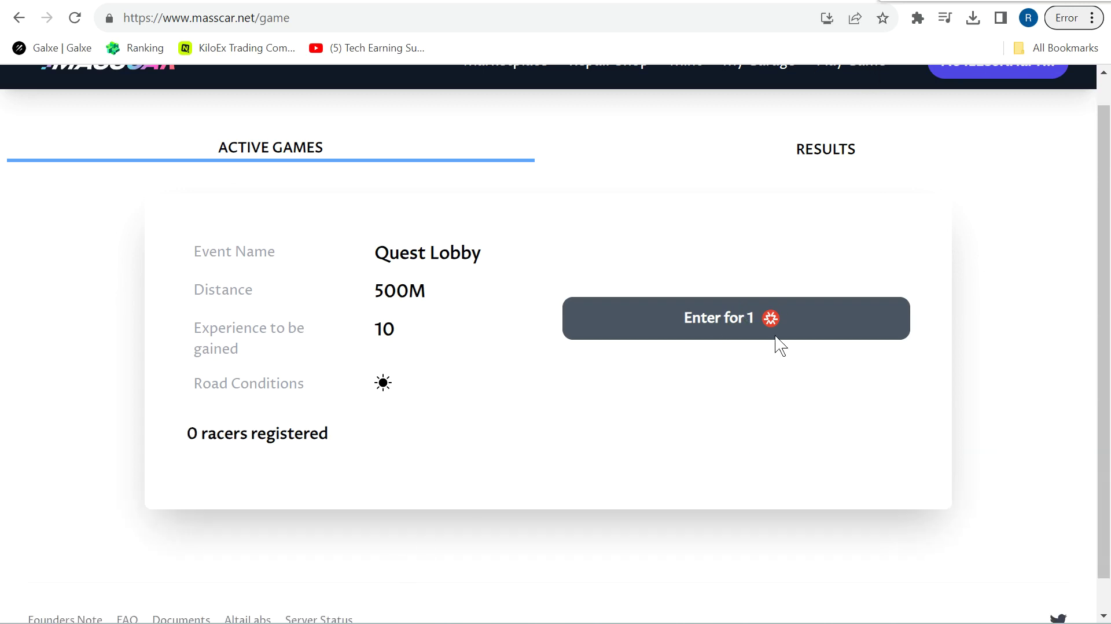
# Enter the Quest Lobby race with Masscar #34886 again and confirm the enterLobby transaction in the BearBy wallet.
pyautogui.click(756, 320)
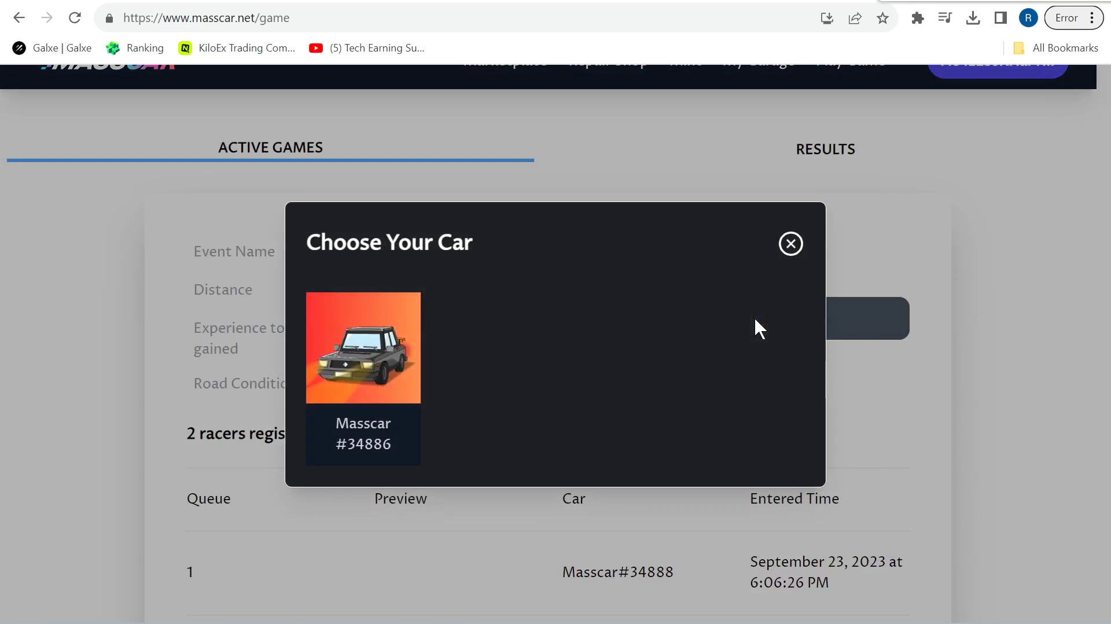
pyautogui.click(373, 402)
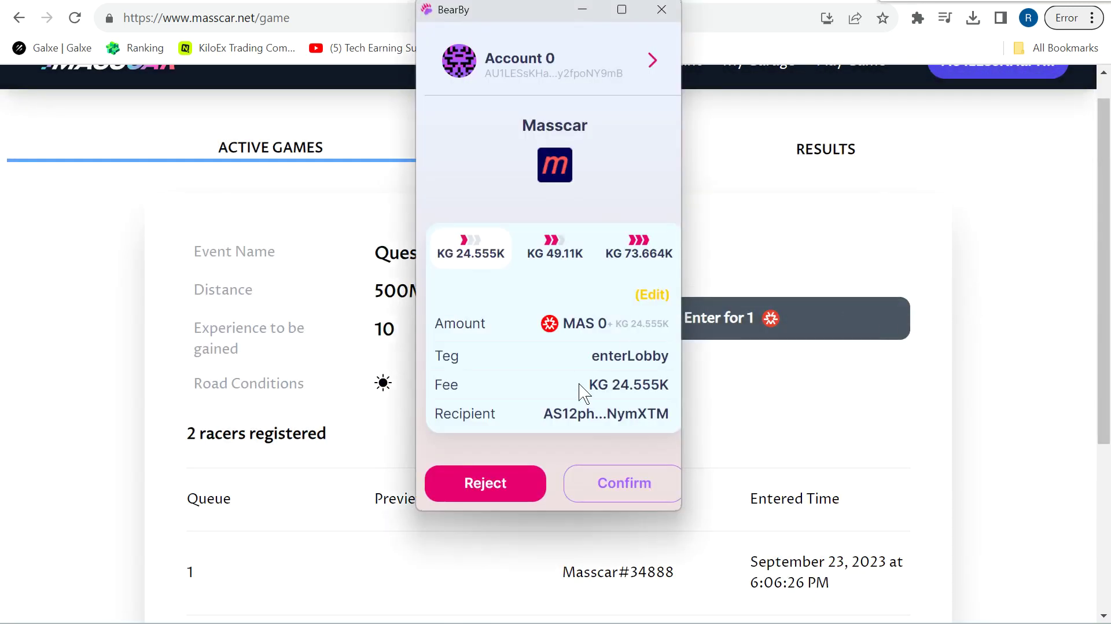
pyautogui.click(640, 490)
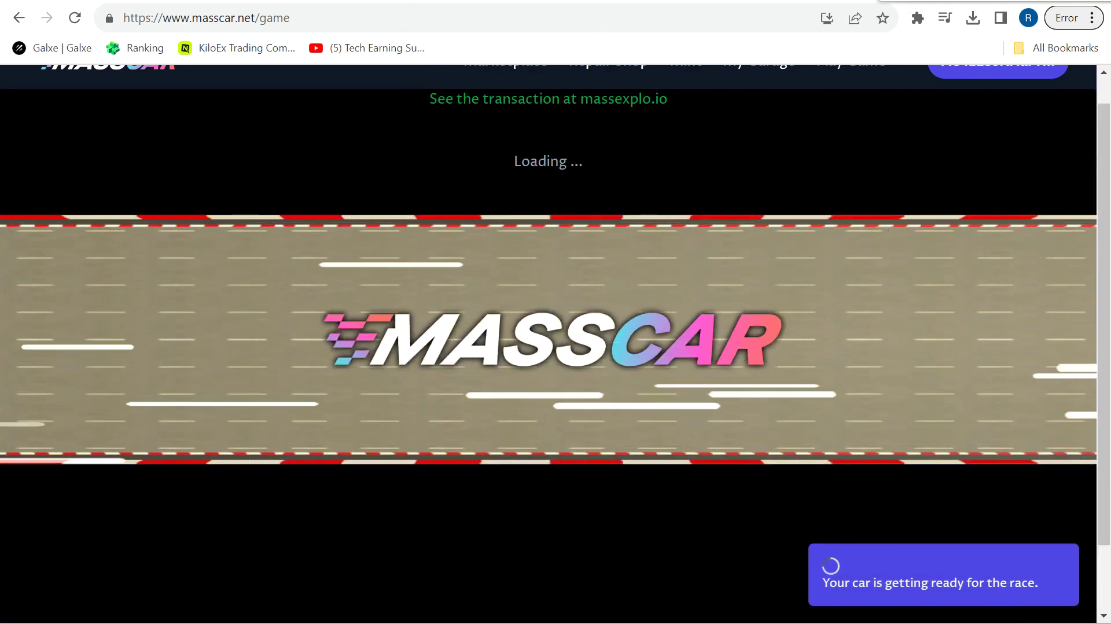
# Return to the Massa dashboard, leave the race participation quest and open the "Watch a Masscar race" quest to read its instructions.
pyautogui.click(544, 1)
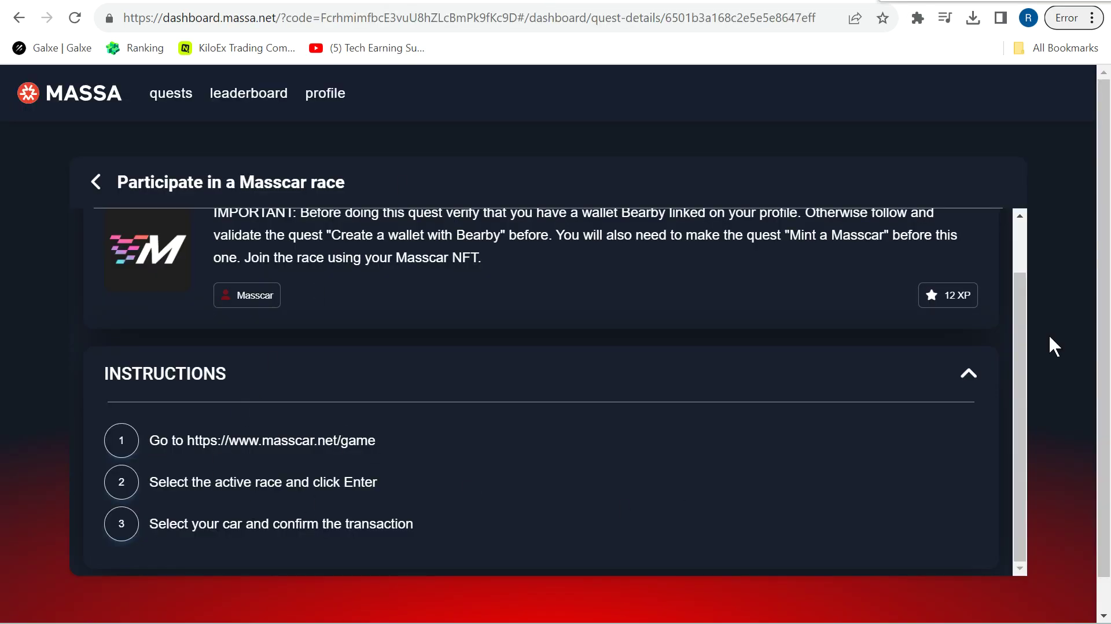
pyautogui.scroll(2, 1020, 328)
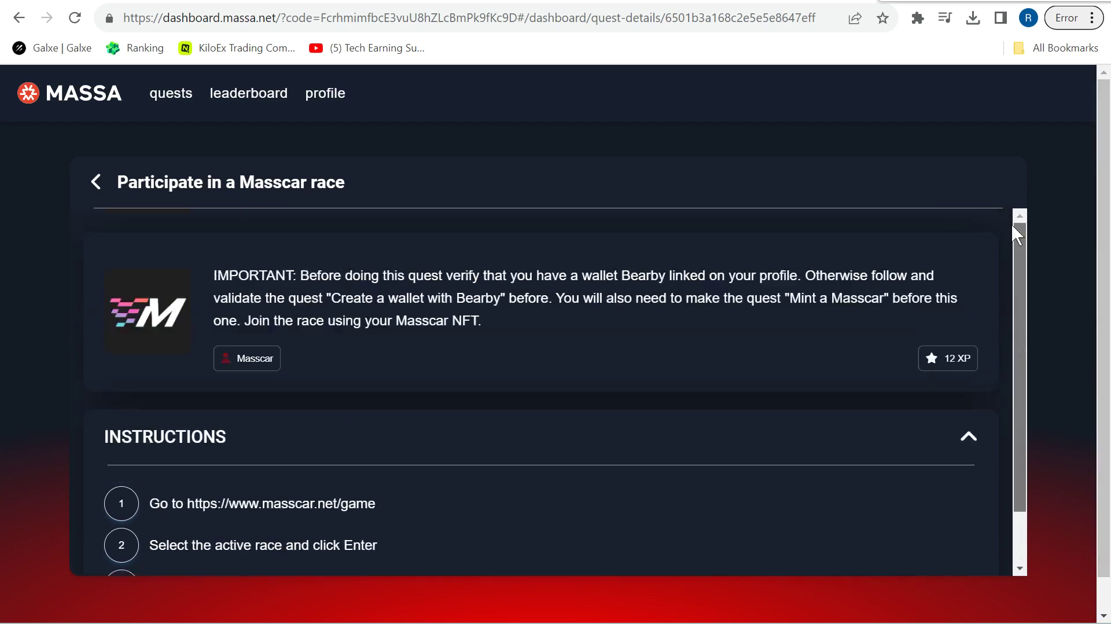
pyautogui.hotkey('alt', 'Left')
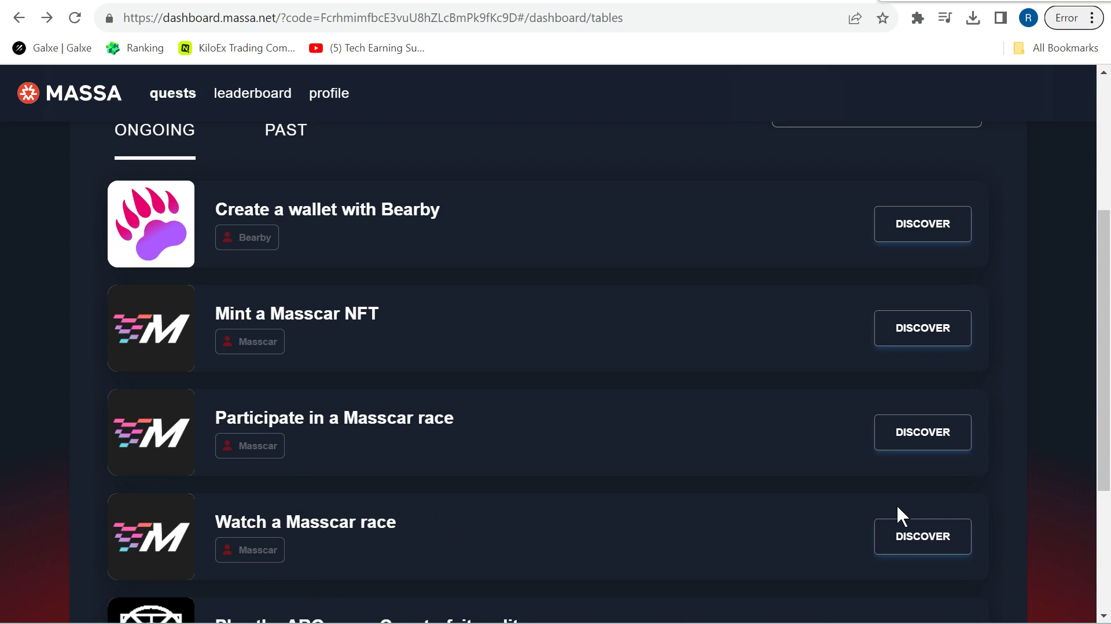
pyautogui.click(941, 535)
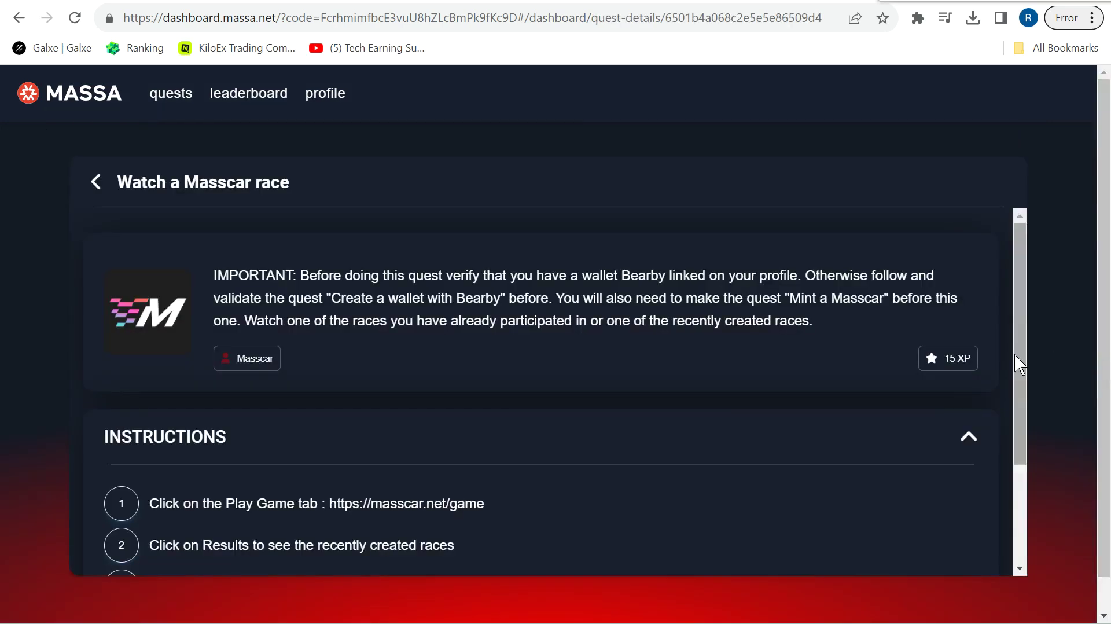
pyautogui.moveTo(1016, 353); pyautogui.dragTo(1016, 470)
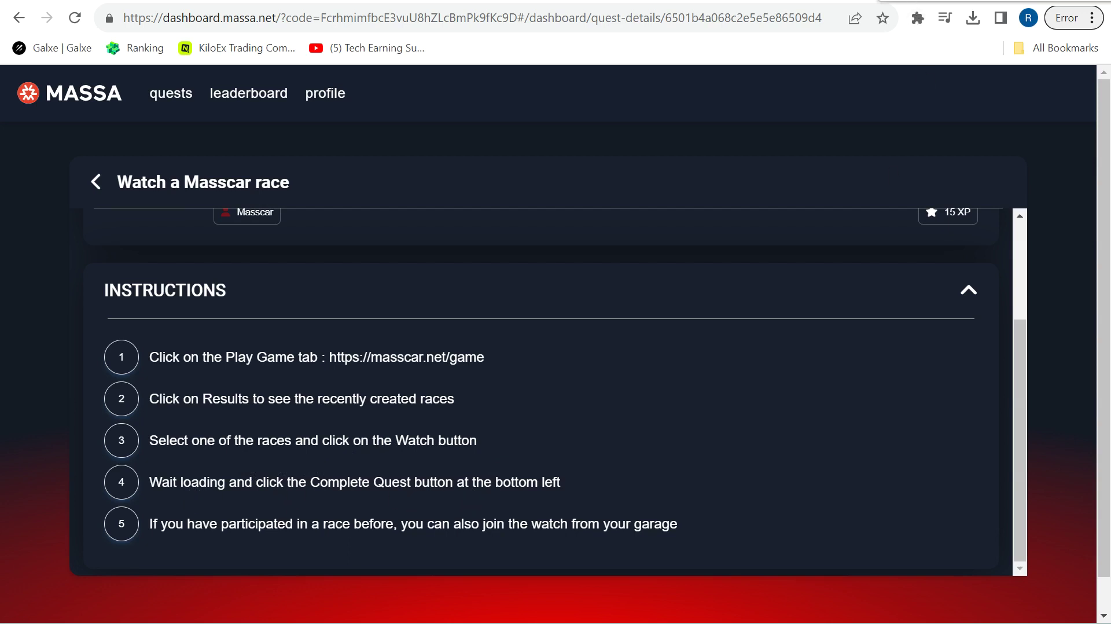
# Switch to the Masscar site, show the recent race results, watch race game_6992 and close its page.
pyautogui.click(743, 1)
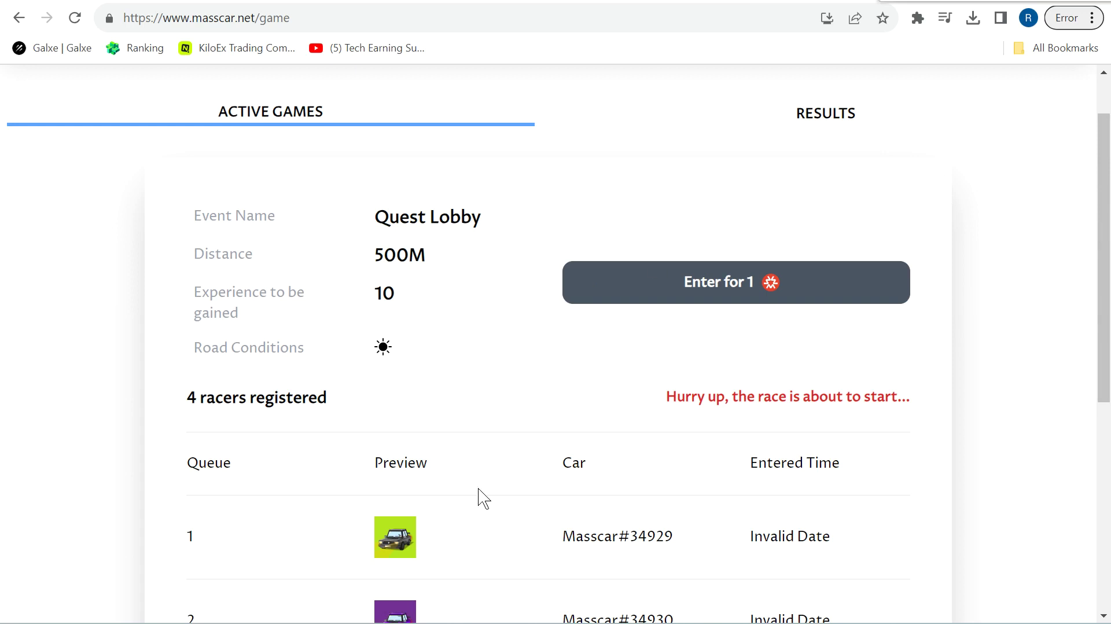
pyautogui.click(841, 123)
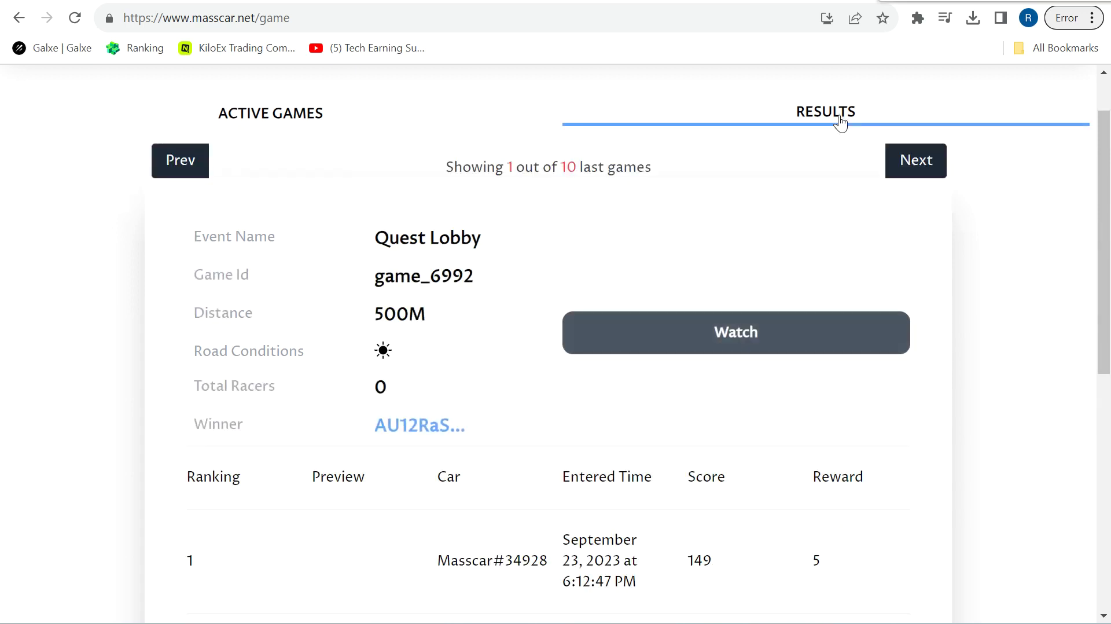
pyautogui.click(748, 336)
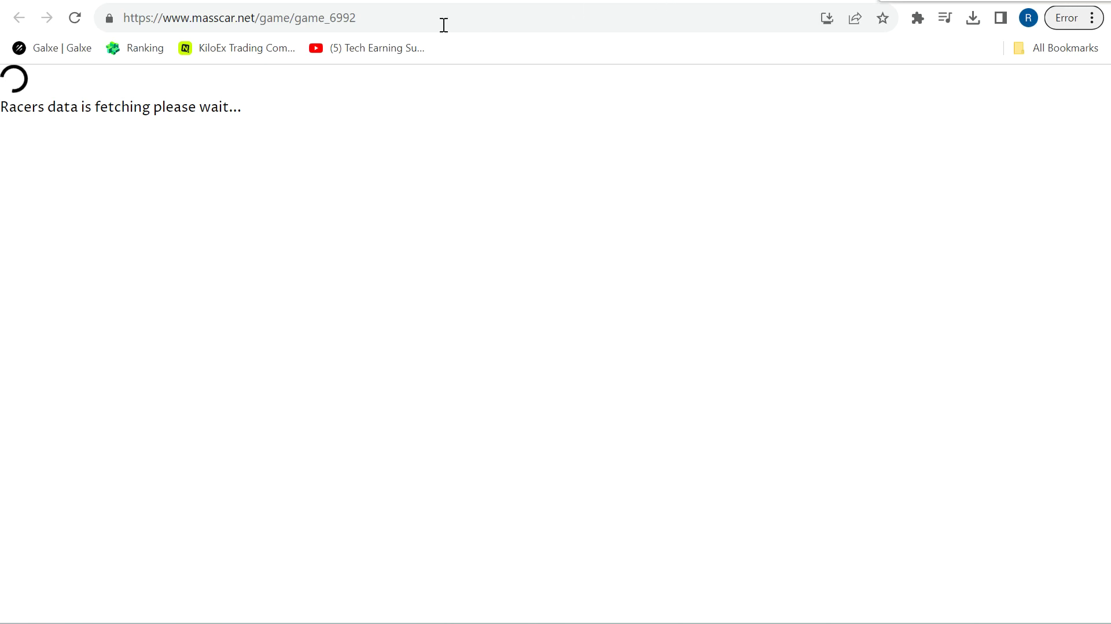
pyautogui.hotkey('ctrl', 'w')
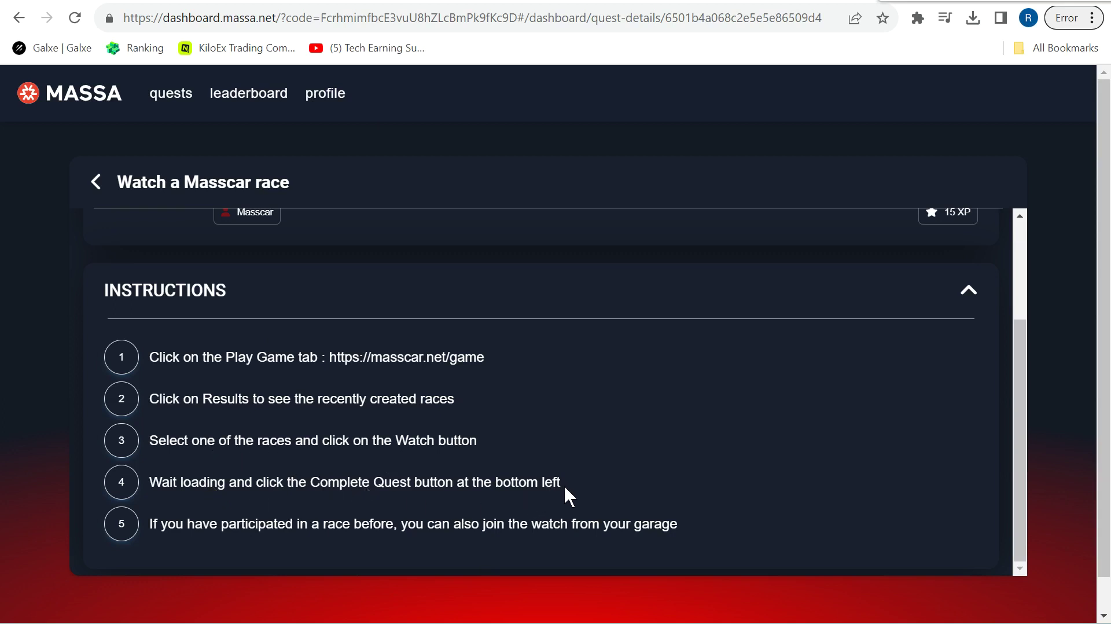
pyautogui.click(967, 291)
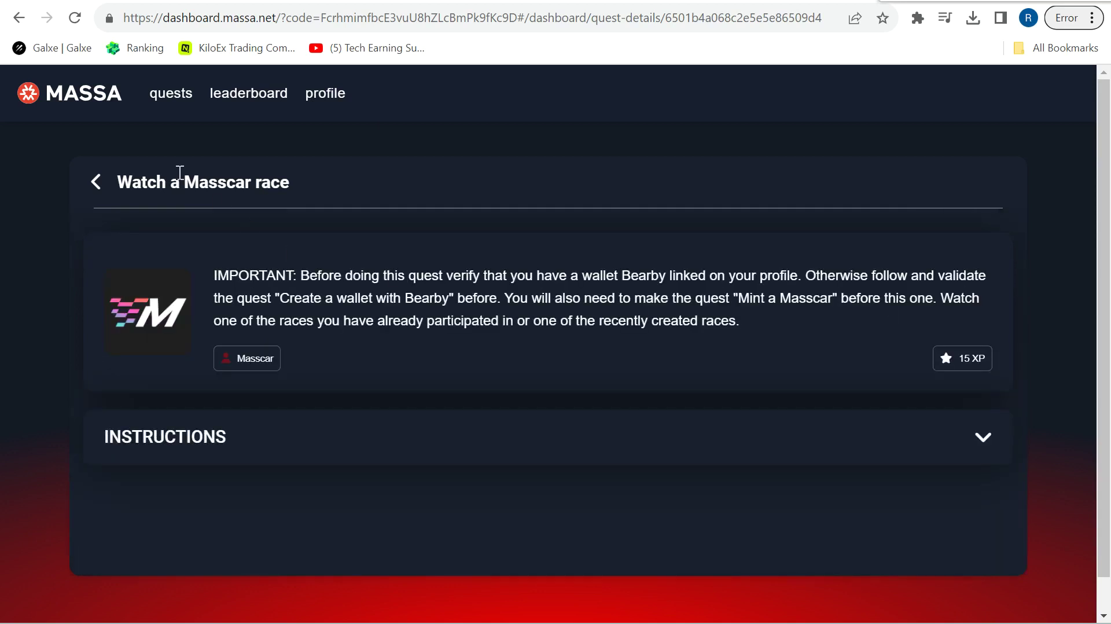
pyautogui.click(95, 183)
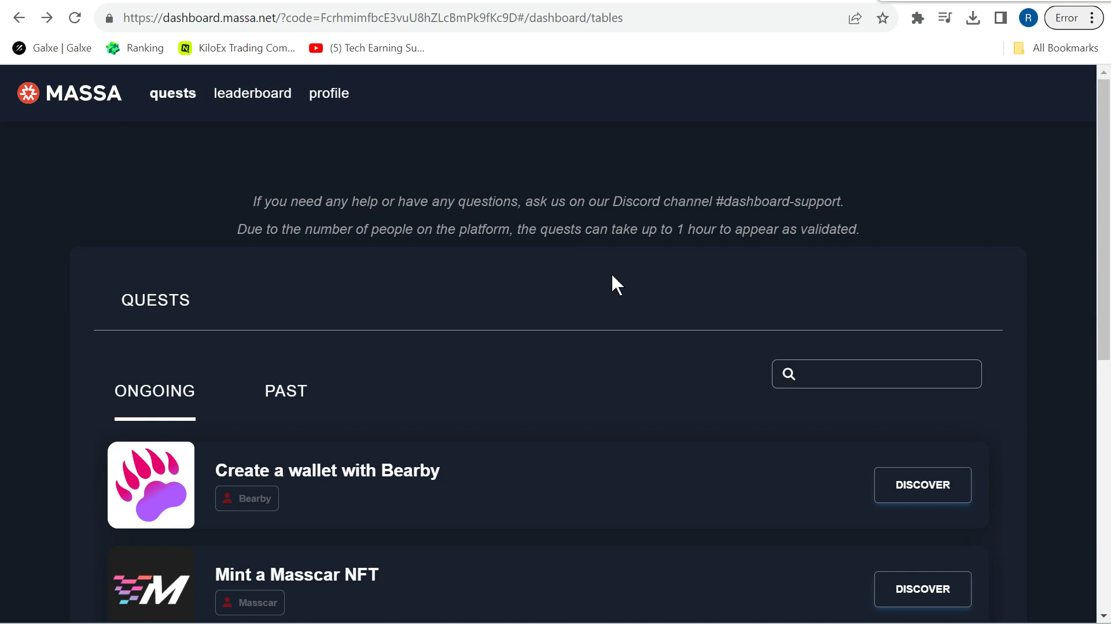
pyautogui.moveTo(1104, 240); pyautogui.dragTo(1107, 441)
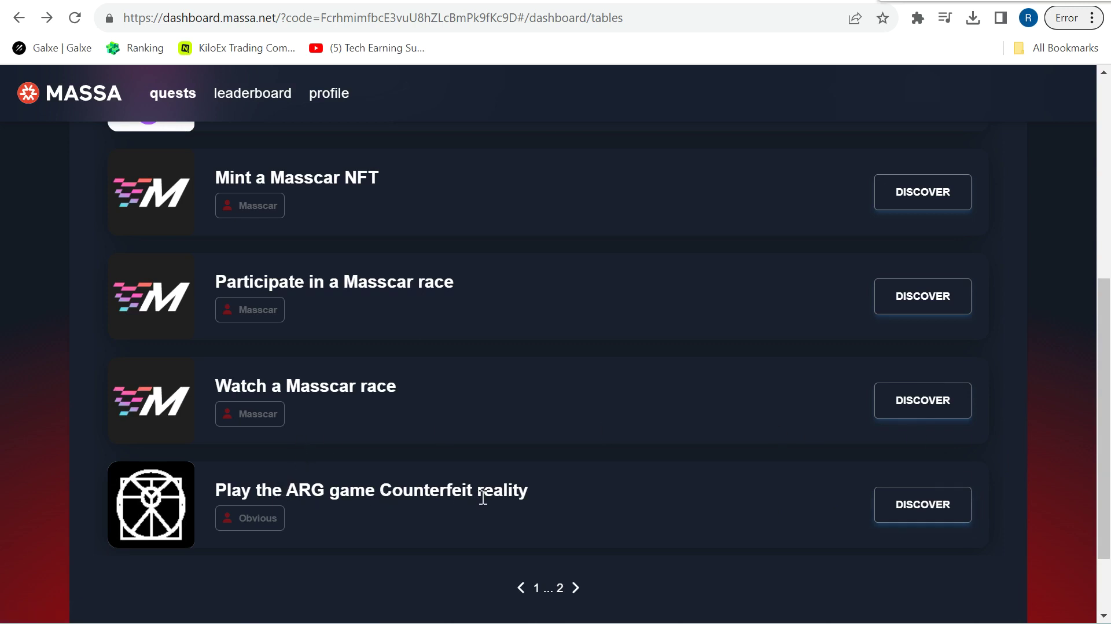
pyautogui.click(910, 514)
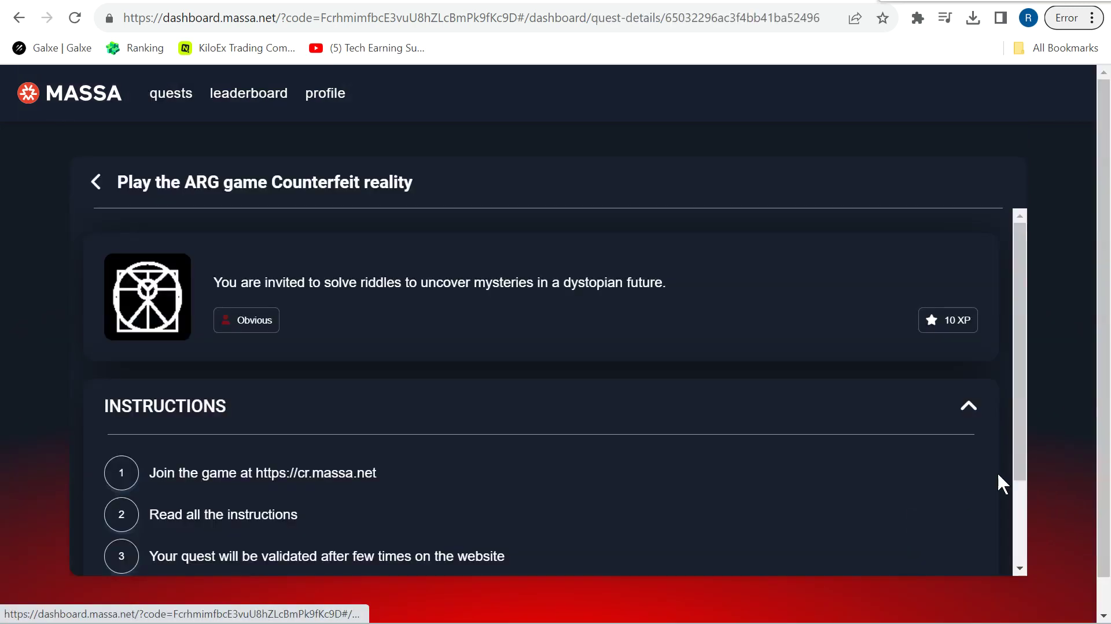
pyautogui.moveTo(1016, 395); pyautogui.dragTo(852, 454)
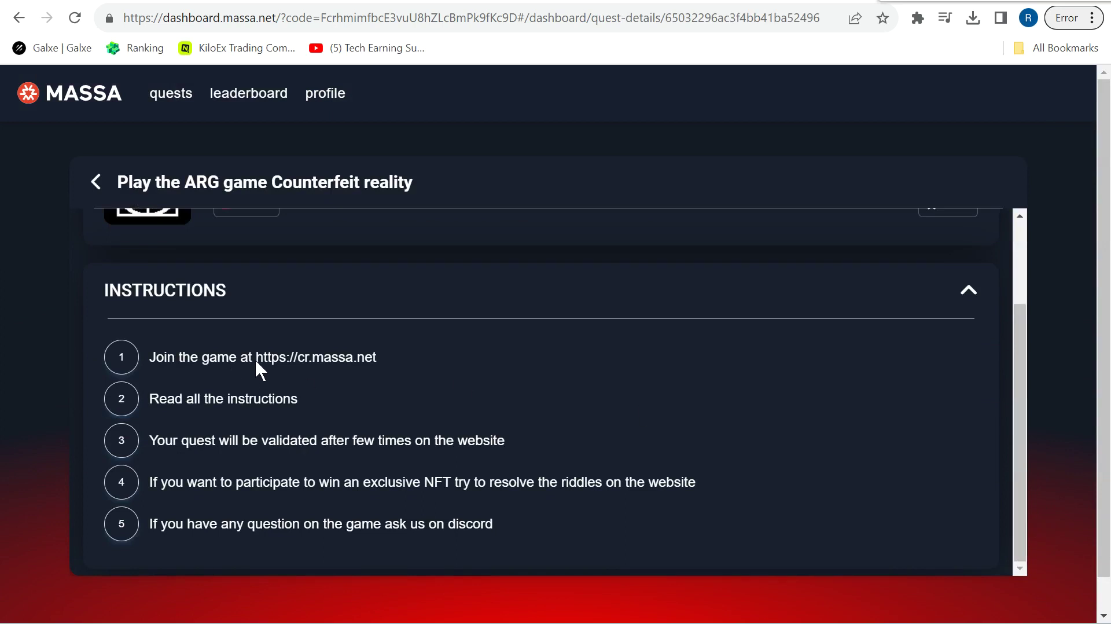
pyautogui.moveTo(257, 353); pyautogui.dragTo(401, 354)
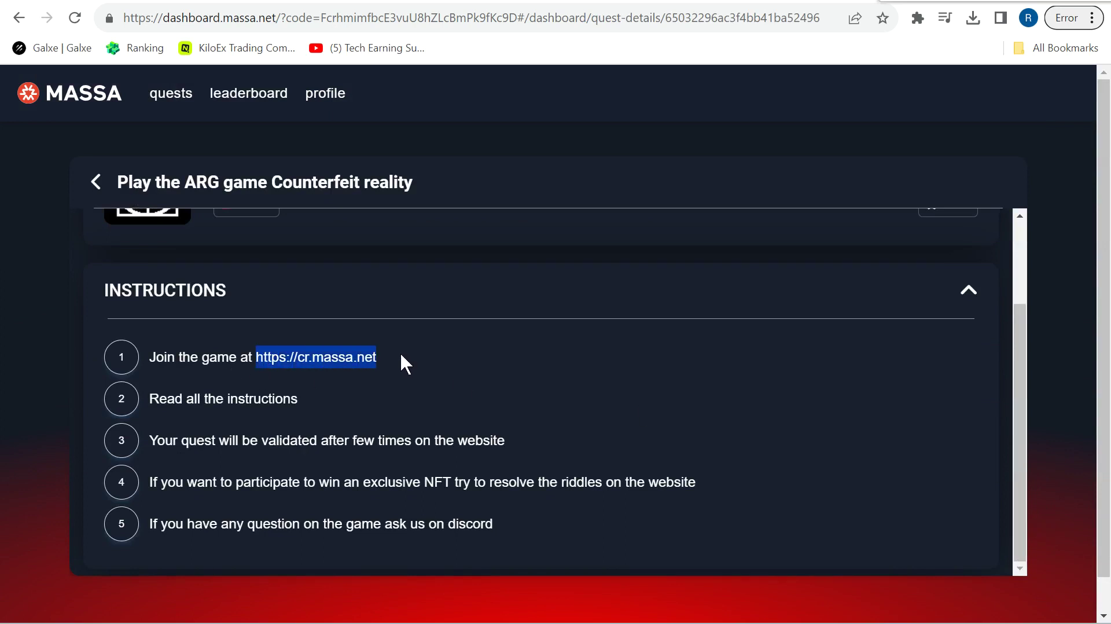
pyautogui.hotkey('ctrl', 'c')
pyautogui.hotkey('ctrl', 'l')
pyautogui.hotkey('ctrl', 'v')
pyautogui.press('Return')
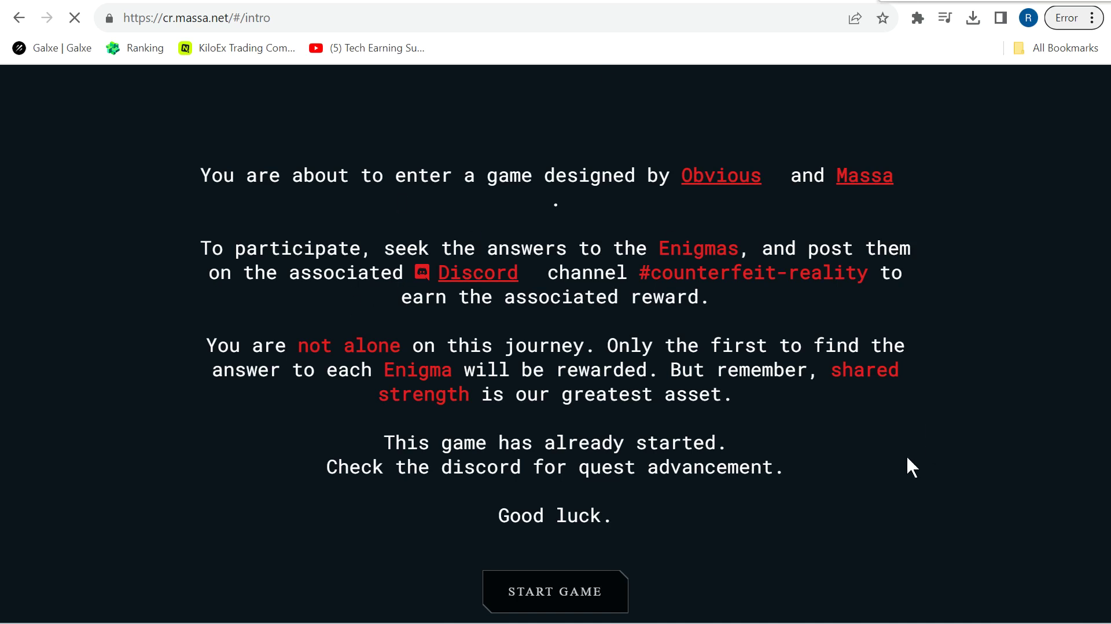
pyautogui.click(585, 590)
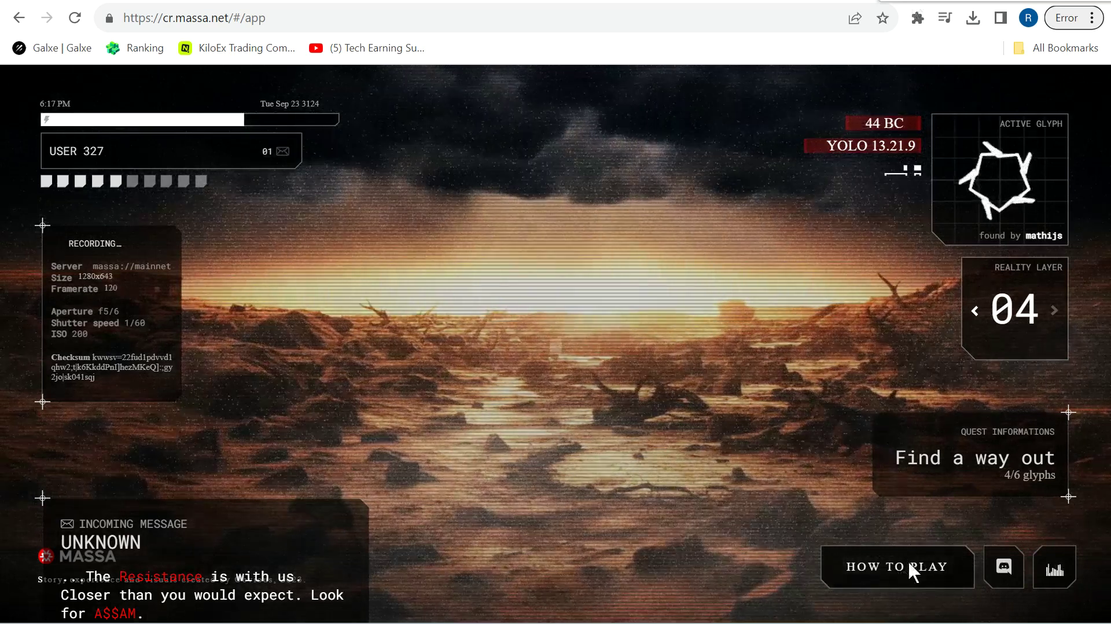
pyautogui.click(908, 559)
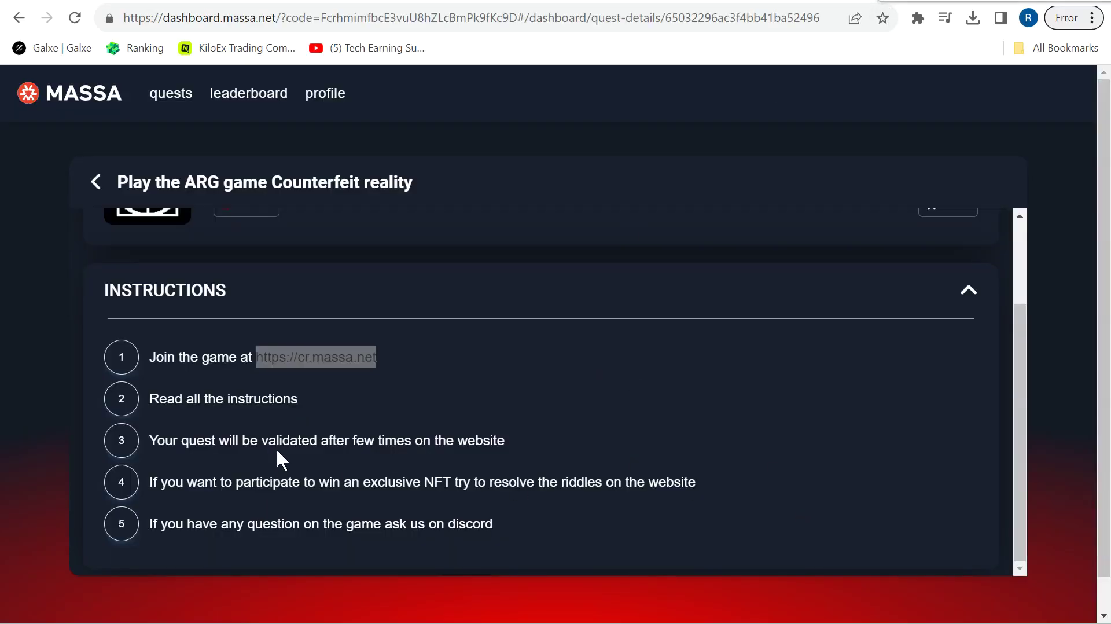
# Reread the ARG quest's validation instruction on the Massa dashboard, leave the quest and view the second page of ongoing quests.
pyautogui.moveTo(243, 438); pyautogui.dragTo(538, 450)
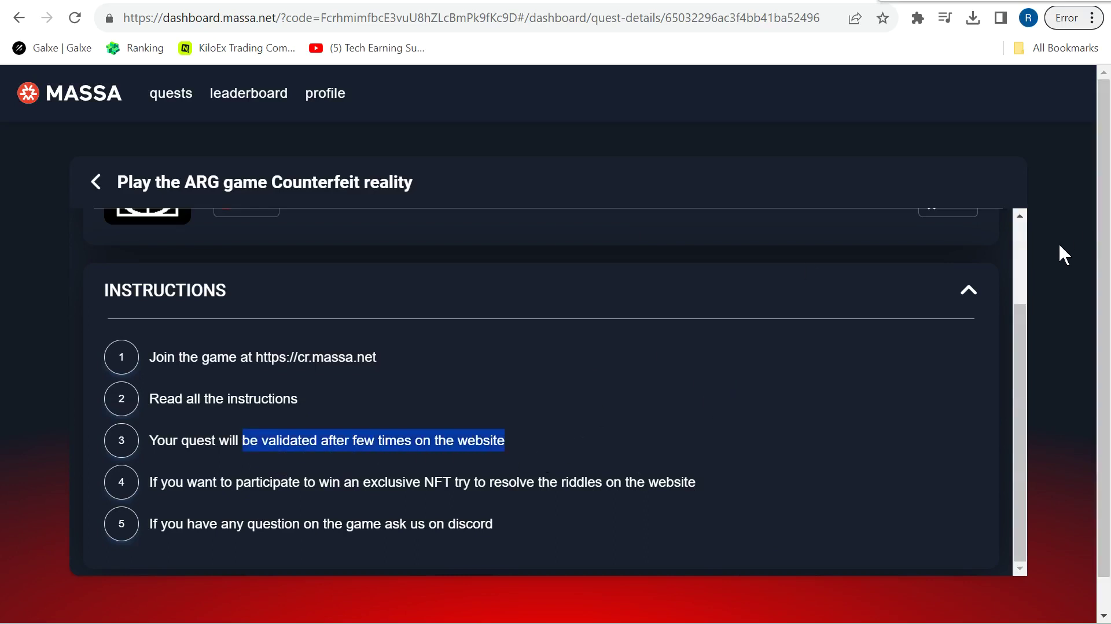
pyautogui.click(967, 292)
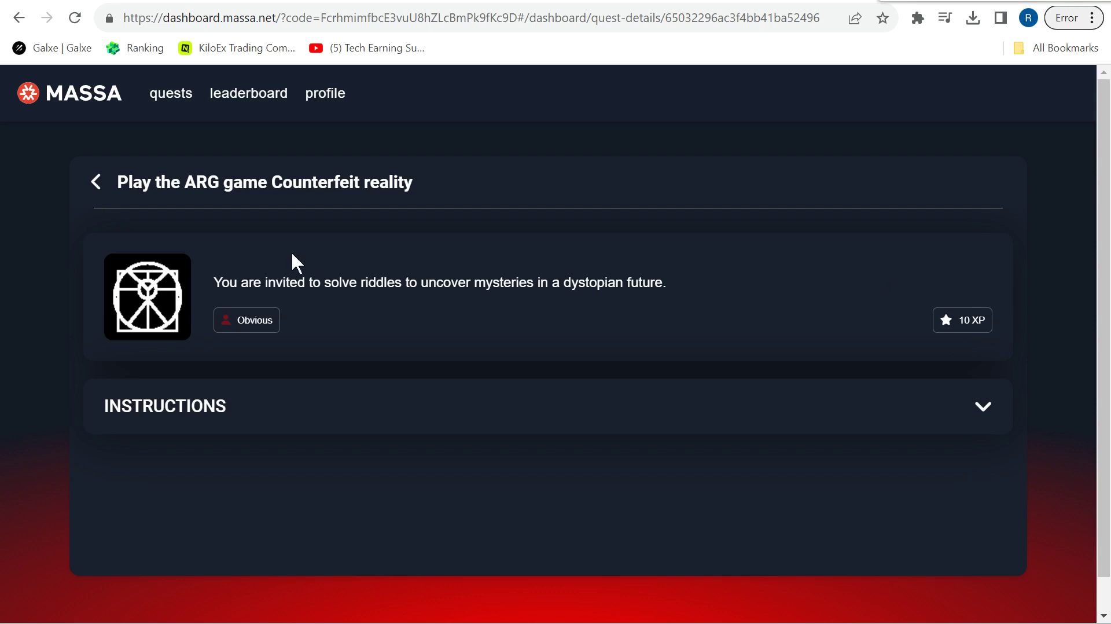
pyautogui.click(96, 182)
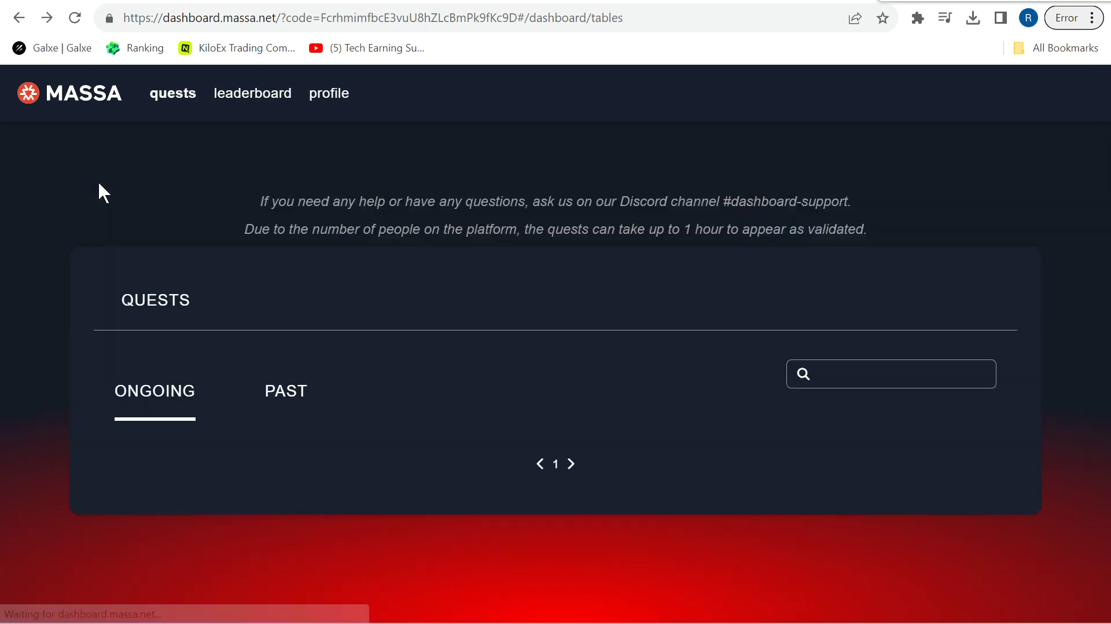
pyautogui.scroll(-8, 614, 370)
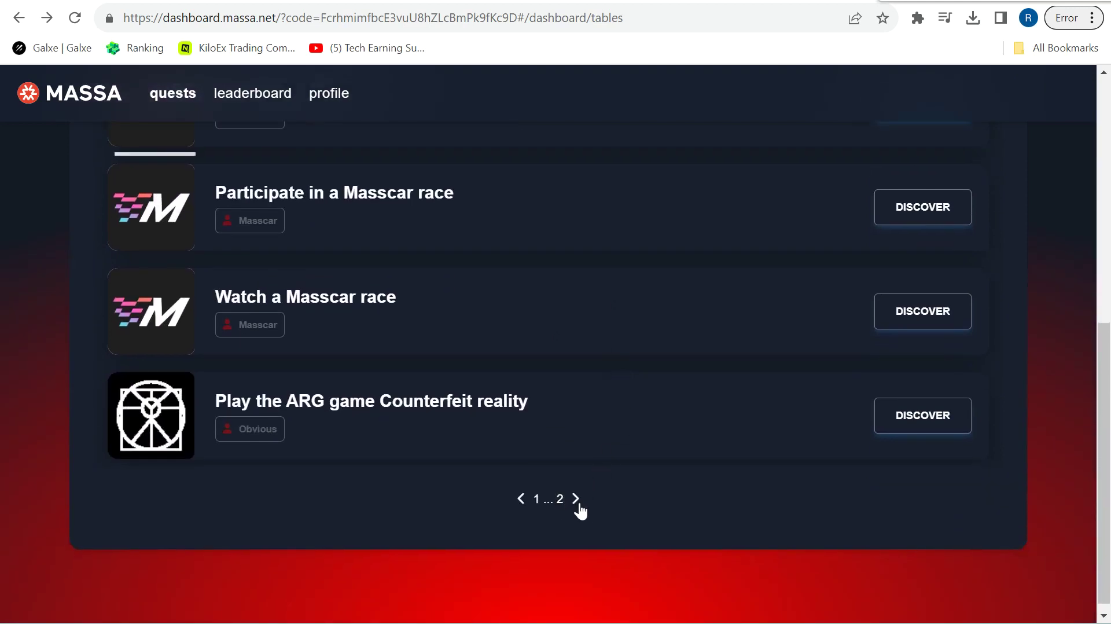
pyautogui.click(576, 499)
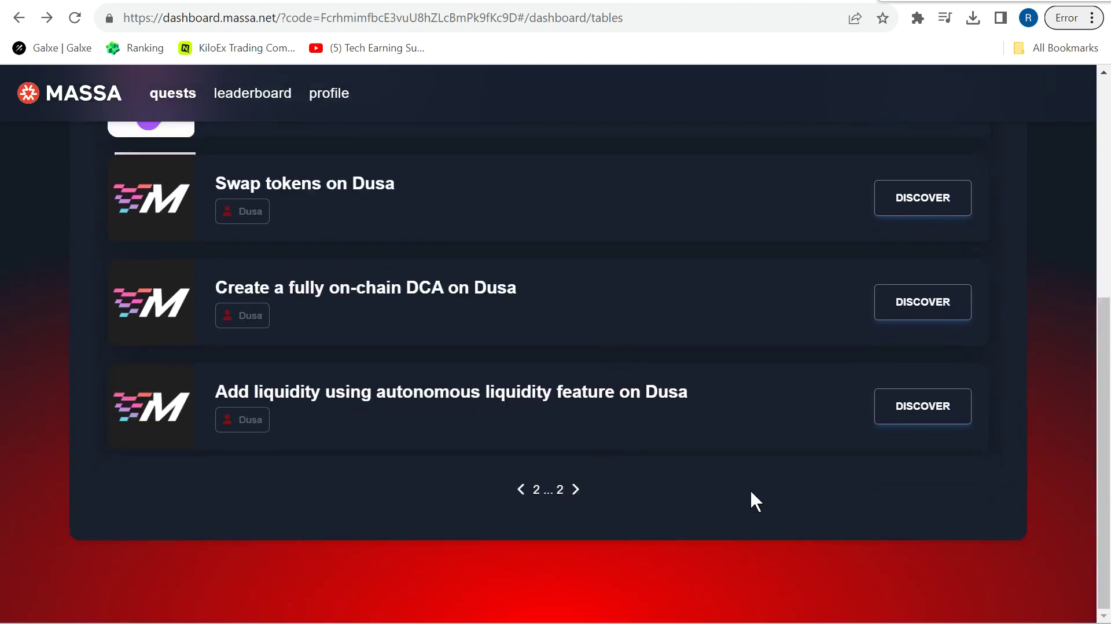
pyautogui.scroll(5, 751, 500)
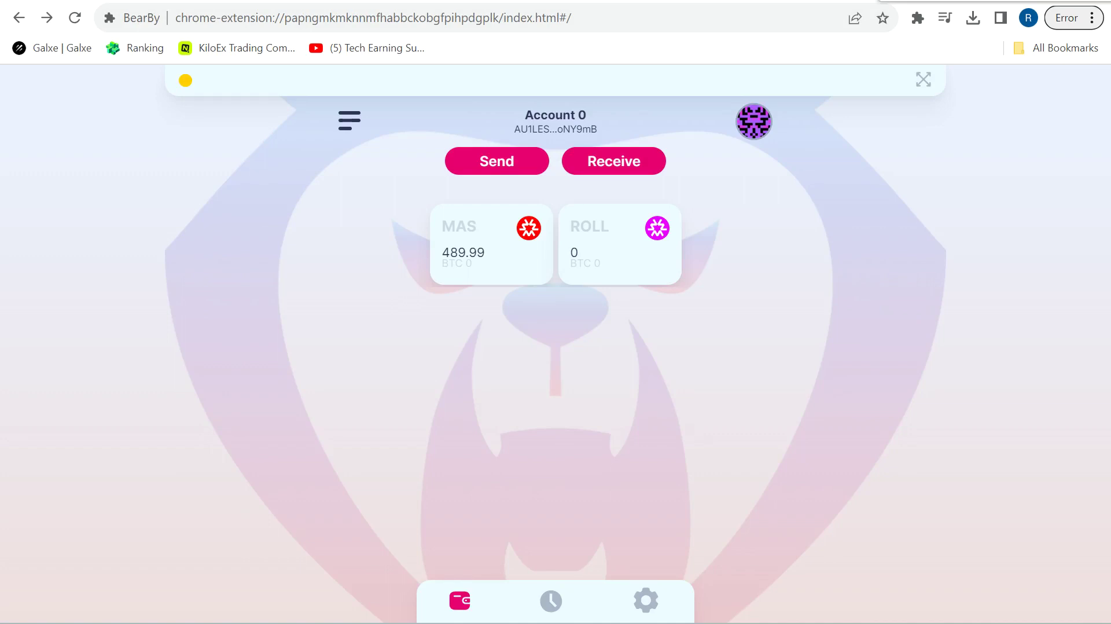
# Open the BearBy send form, switch to the Massa Discord's buildernet-faucet channel and select a posted wallet address.
pyautogui.click(497, 167)
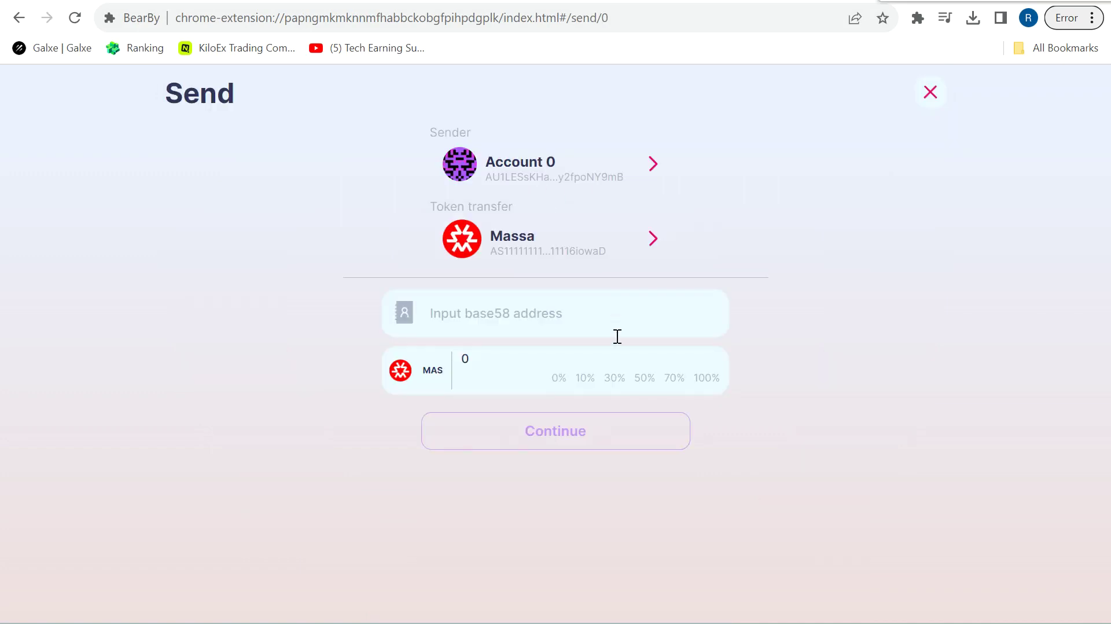
pyautogui.click(250, 5)
pyautogui.click(1015, 88)
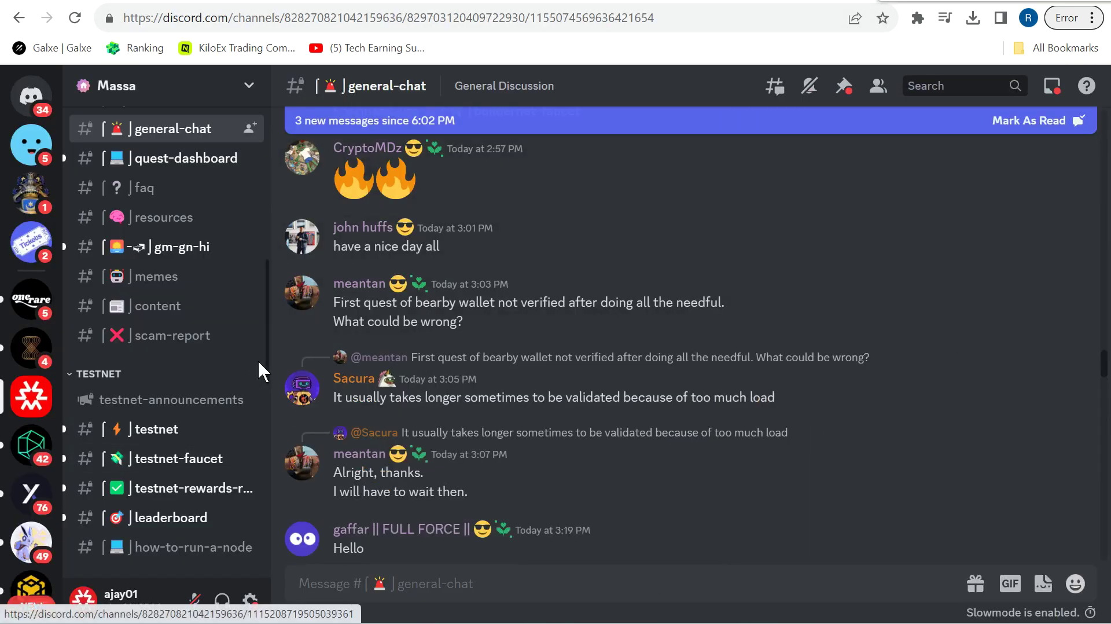
pyautogui.scroll(-6, 264, 370)
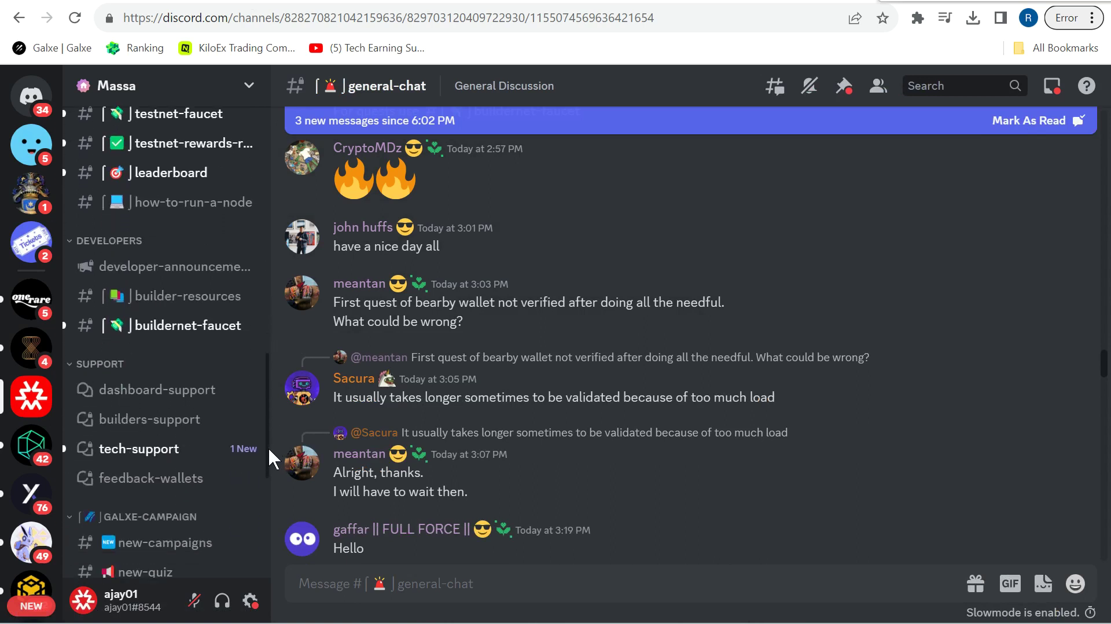
pyautogui.click(211, 325)
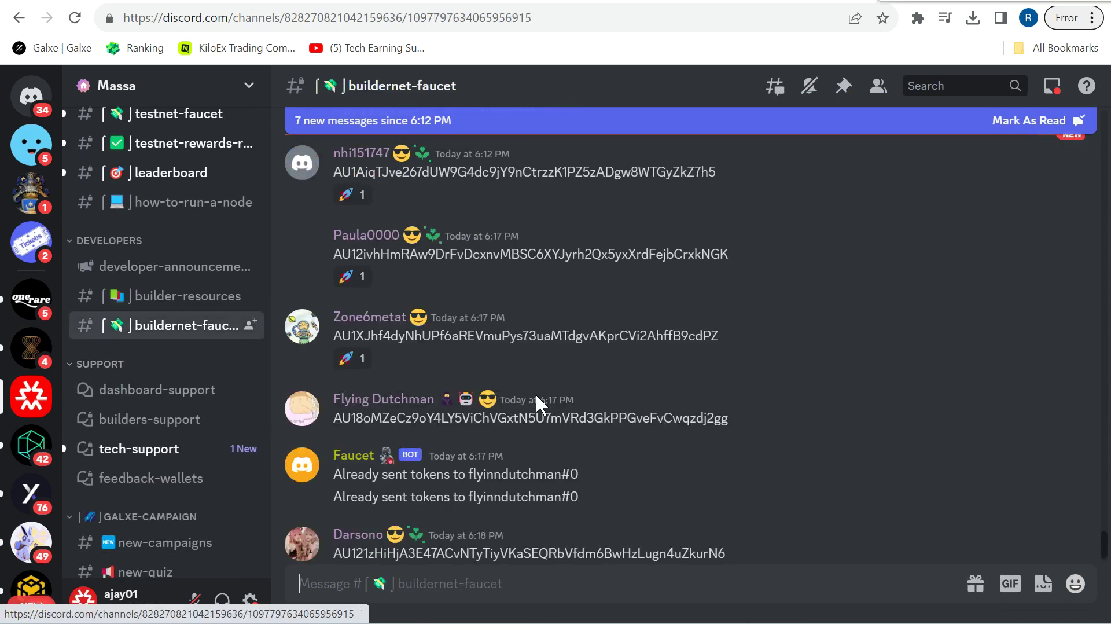
pyautogui.doubleClick(709, 335)
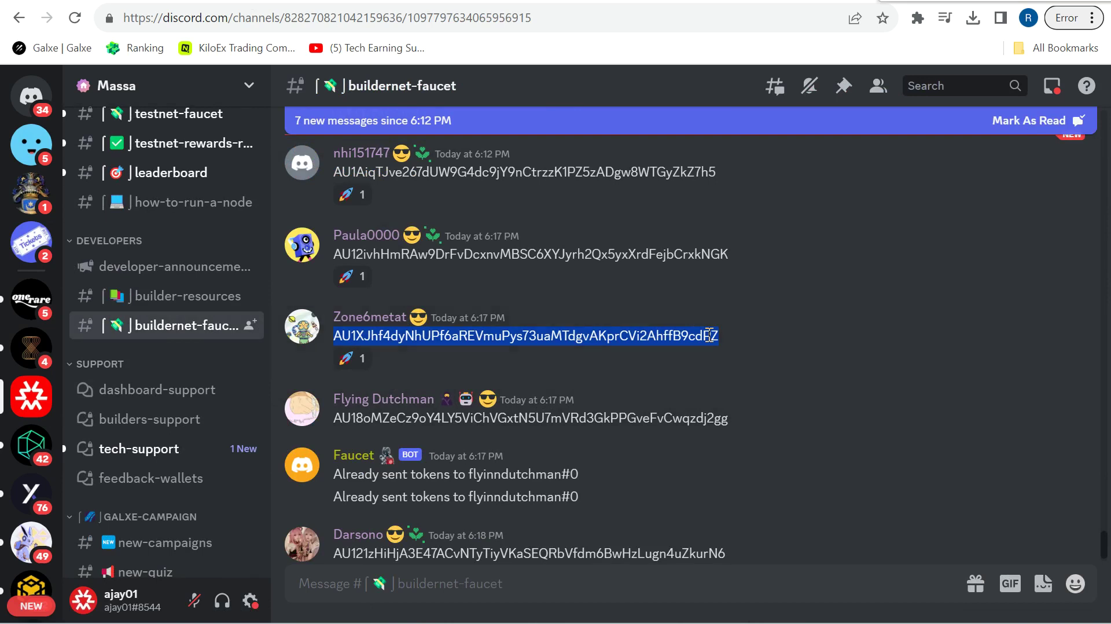
pyautogui.hotkey('ctrl', 'Tab')
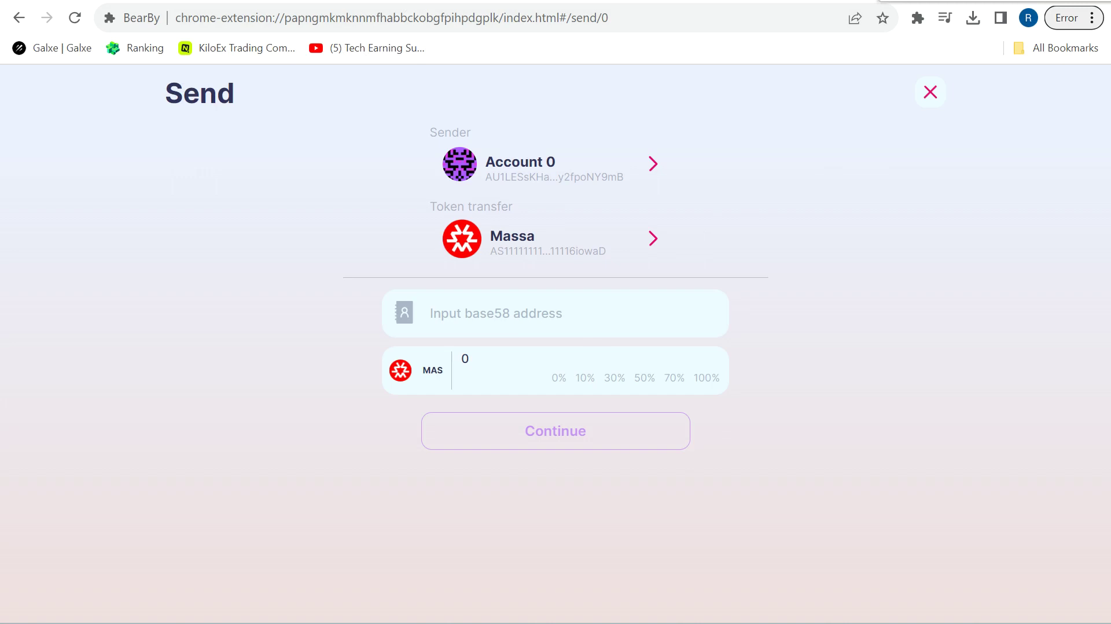
# Return to the Massa dashboard, read the "Send coins using Bearby" quest instructions and go back to the quest list.
pyautogui.hotkey('ctrl', 'Tab')
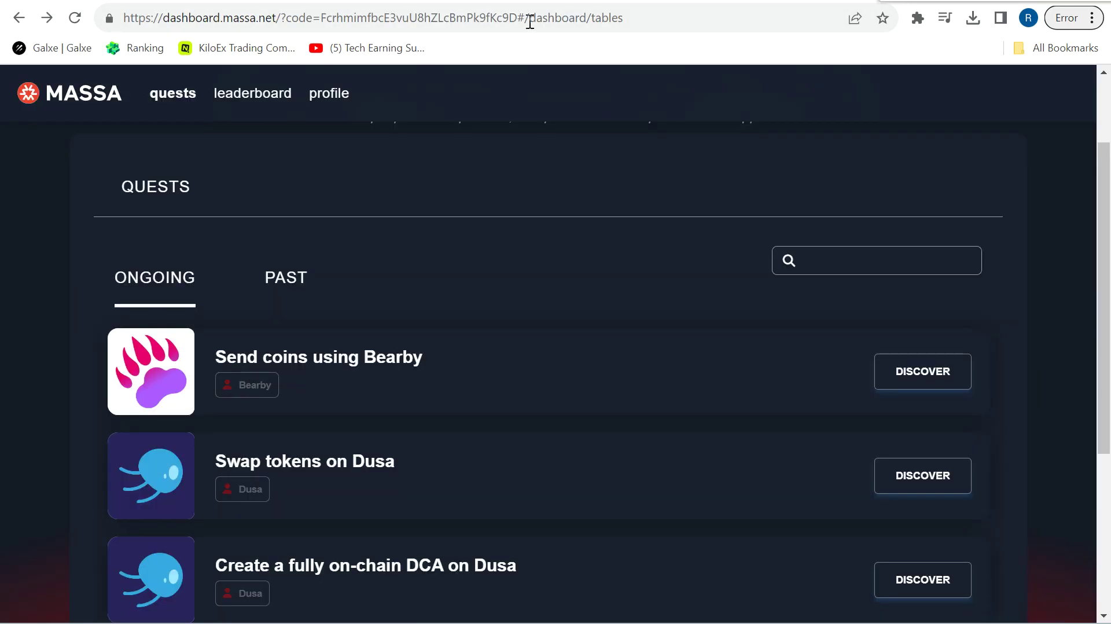
pyautogui.click(913, 372)
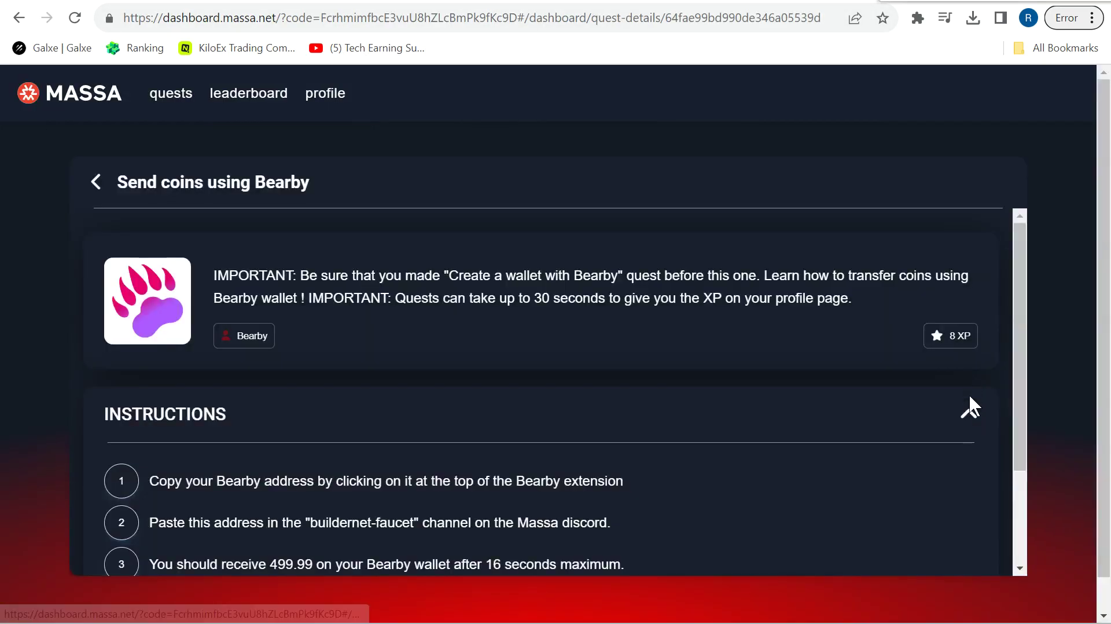
pyautogui.moveTo(1016, 418); pyautogui.dragTo(1032, 508)
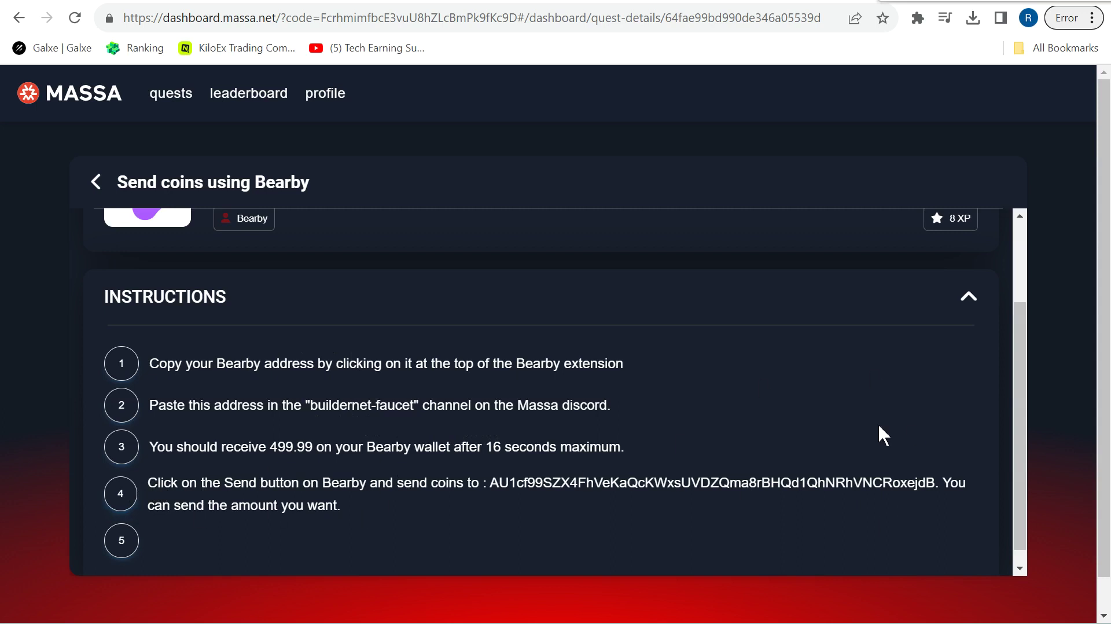
pyautogui.click(967, 297)
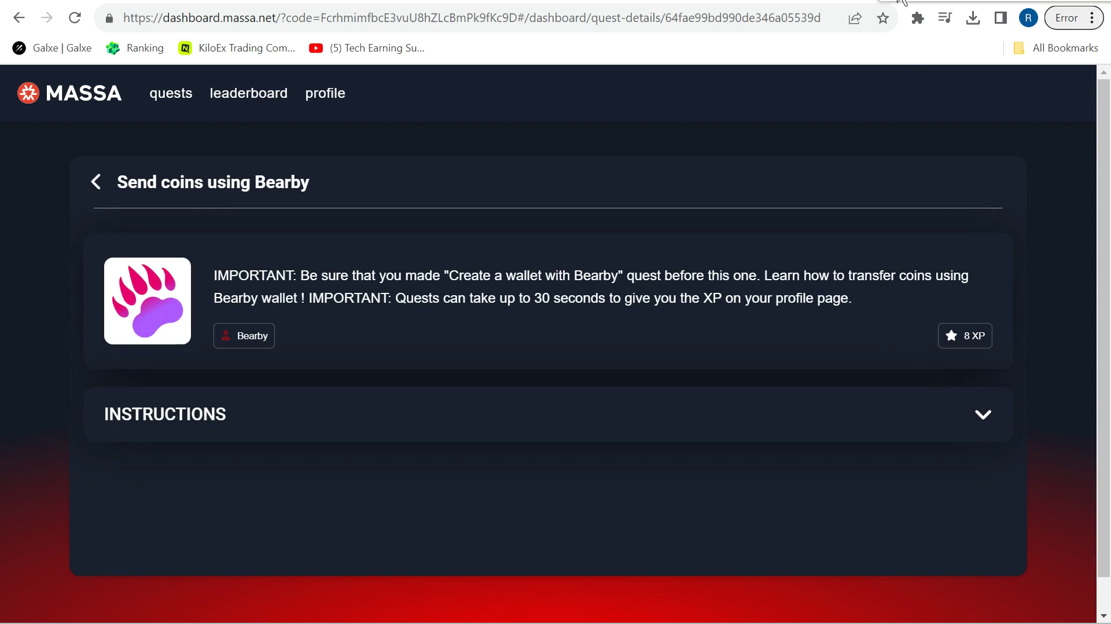
pyautogui.hotkey('alt', 'Left')
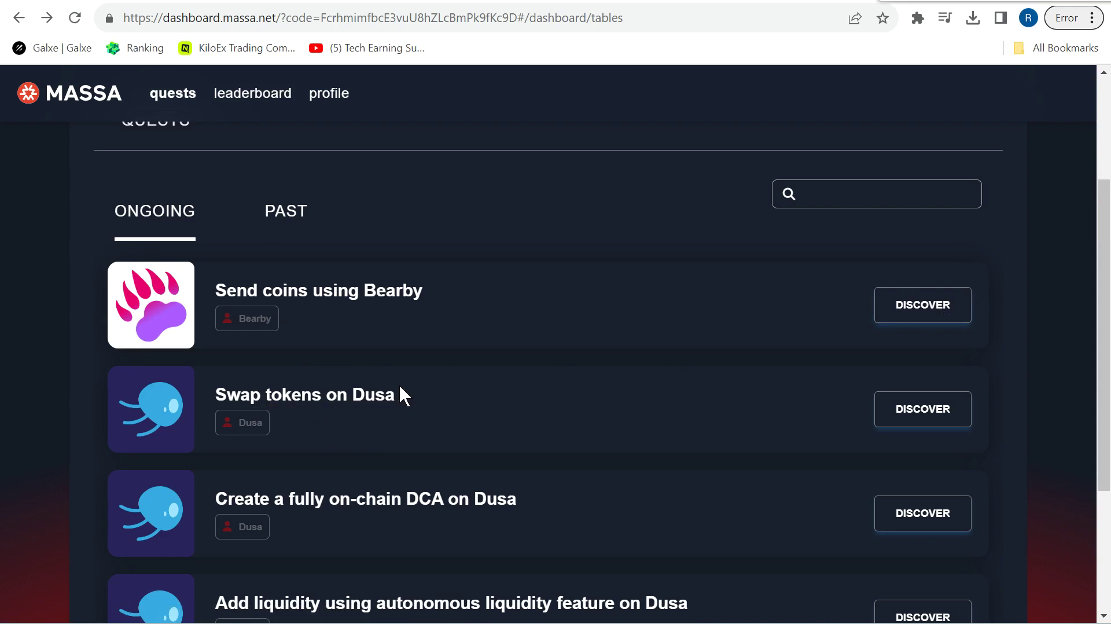
pyautogui.click(937, 409)
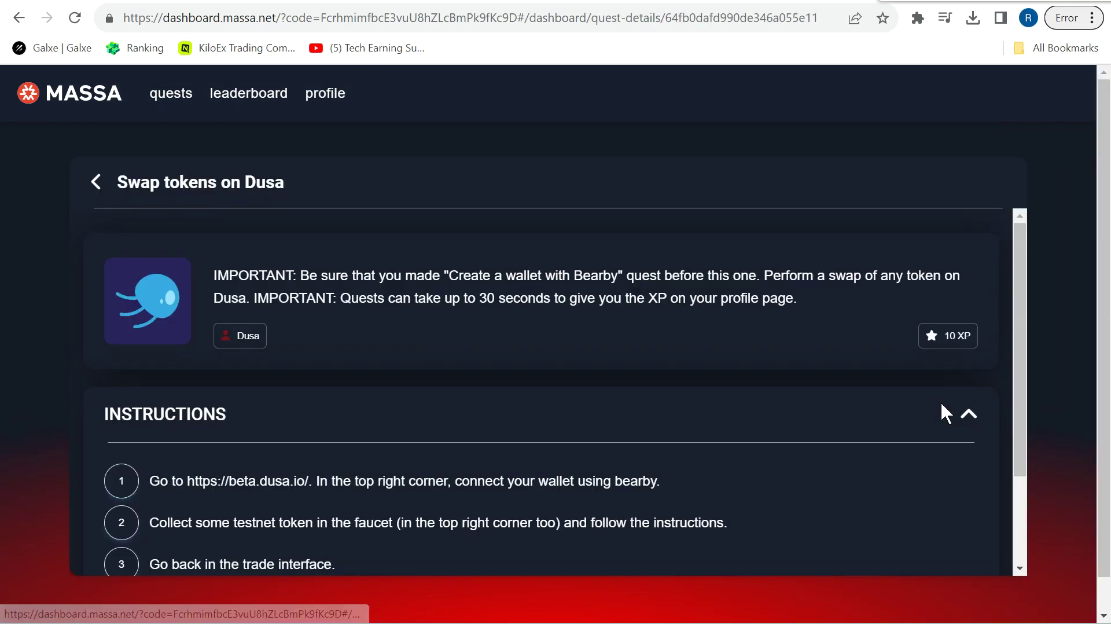
pyautogui.scroll(-2, 1018, 394)
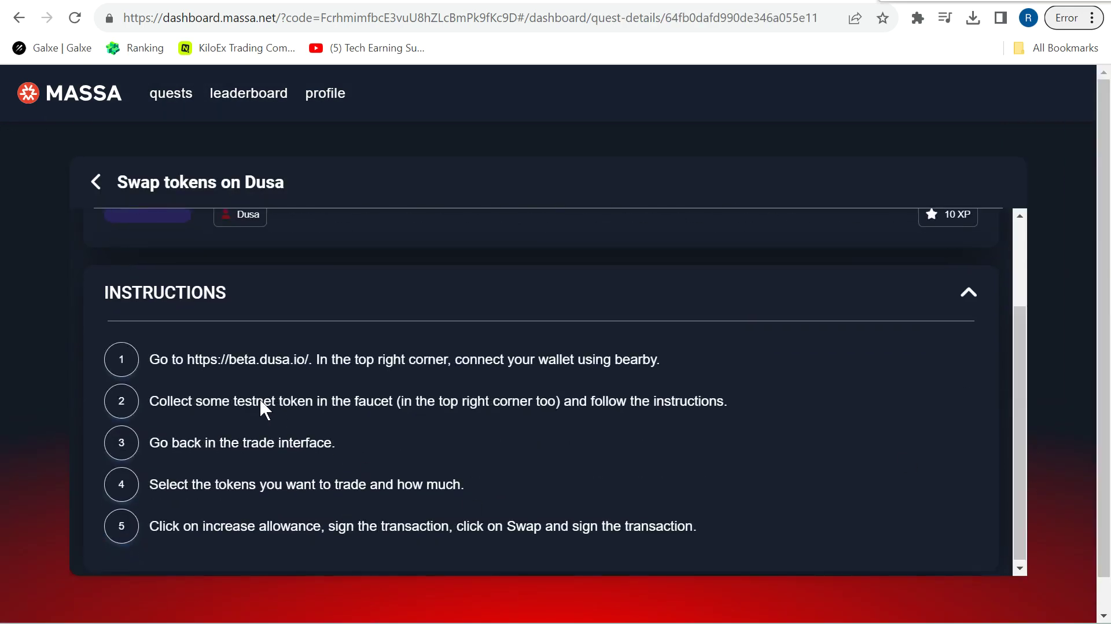
pyautogui.moveTo(182, 354); pyautogui.dragTo(258, 363)
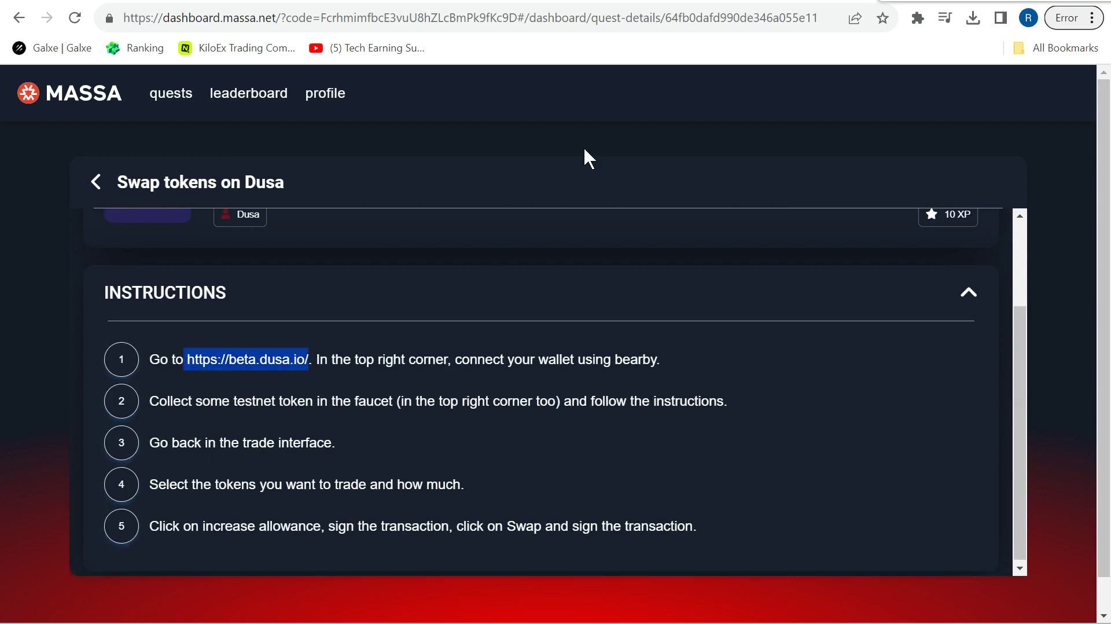
pyautogui.moveTo(248, 360); pyautogui.dragTo(884, 2)
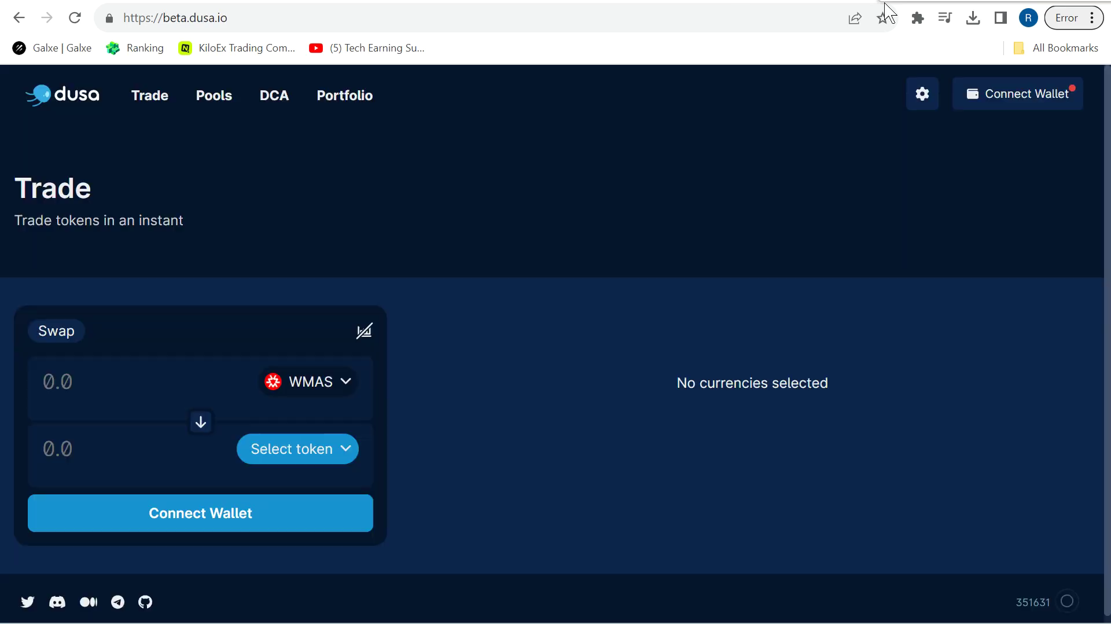
# Connect the Bearby wallet to Dusa and approve the connection request for beta.dusa.io.
pyautogui.click(1036, 97)
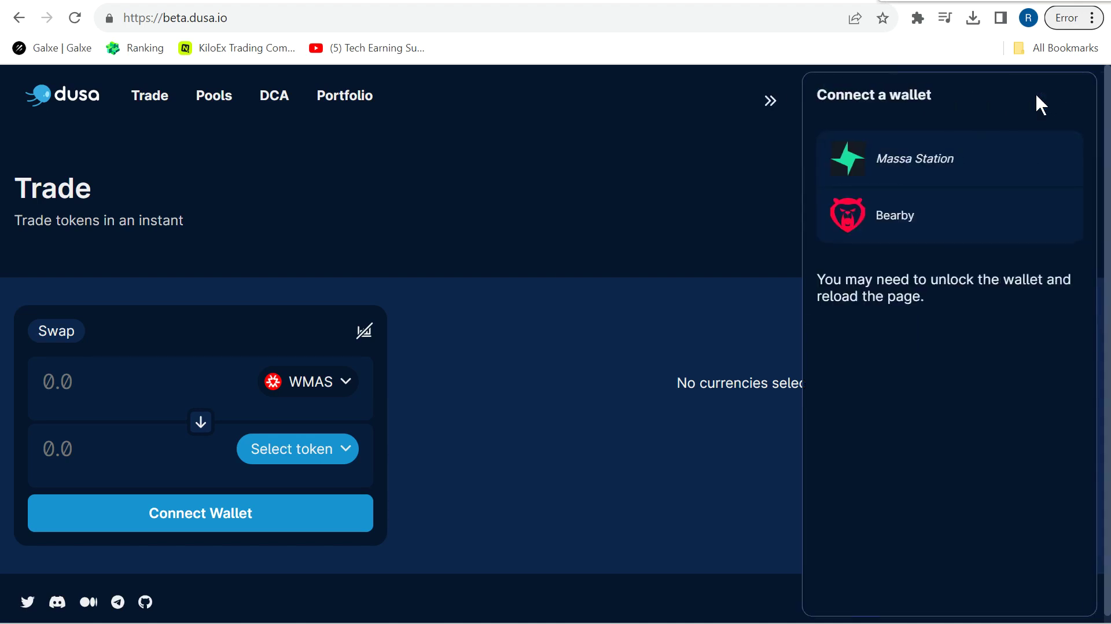
pyautogui.click(943, 230)
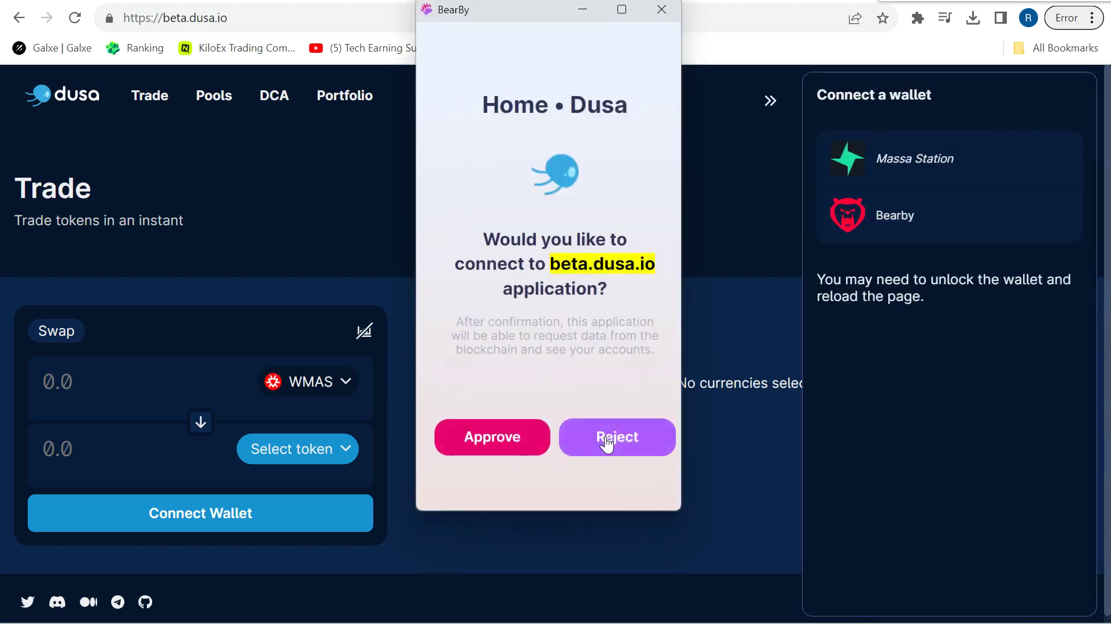
pyautogui.click(514, 443)
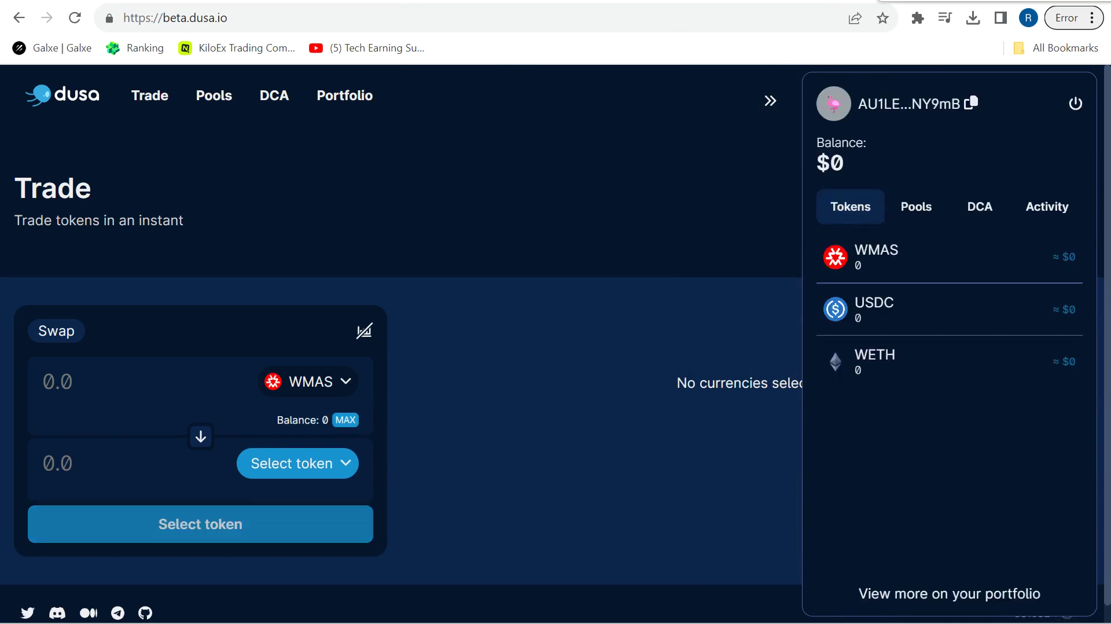
# Mint the beta WMAS, USDC and WETH tokens from the Dusa faucet and confirm the transaction.
pyautogui.click(842, 112)
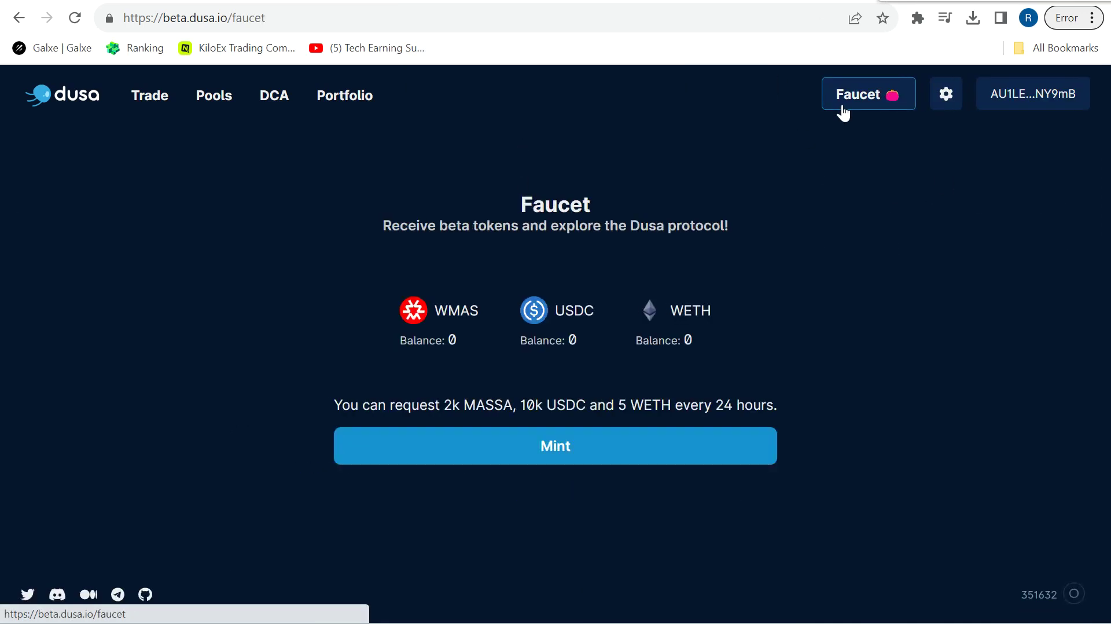
pyautogui.click(551, 450)
pyautogui.click(603, 480)
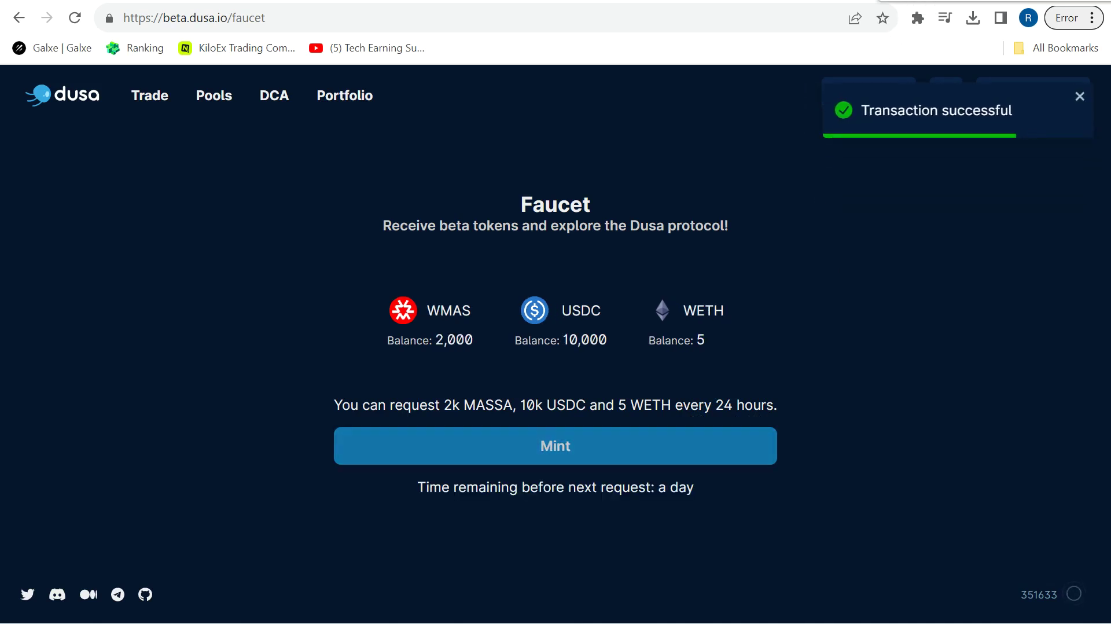
# Open Dusa's trade page, recheck the swap quest instructions and set the swap pair from USDC to WMAS.
pyautogui.click(164, 97)
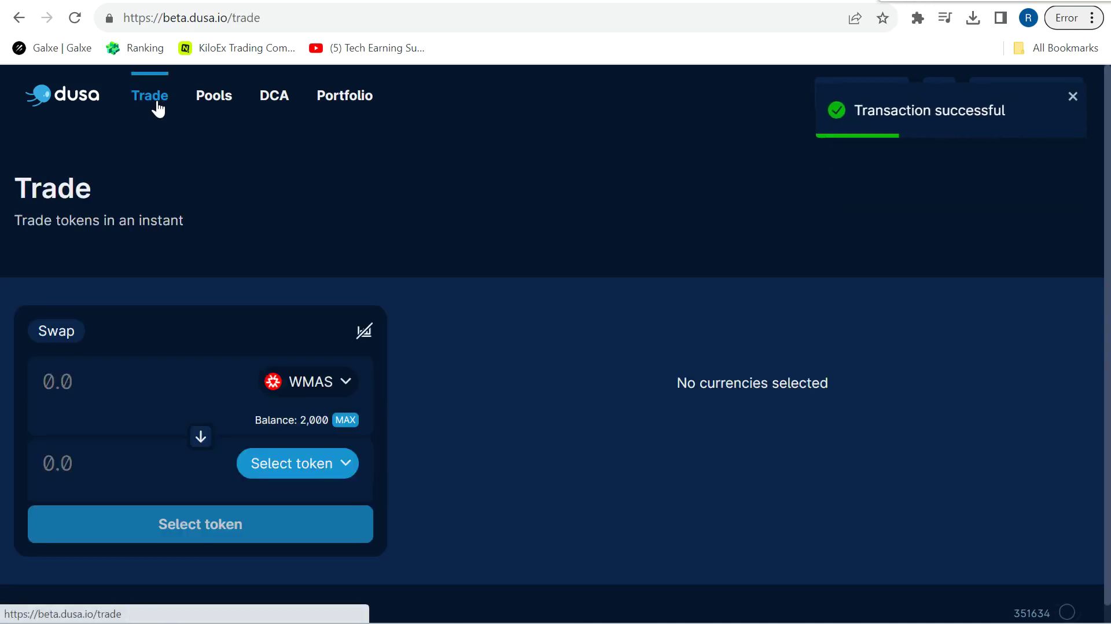
pyautogui.hotkey('ctrl', 'shift', 'Tab')
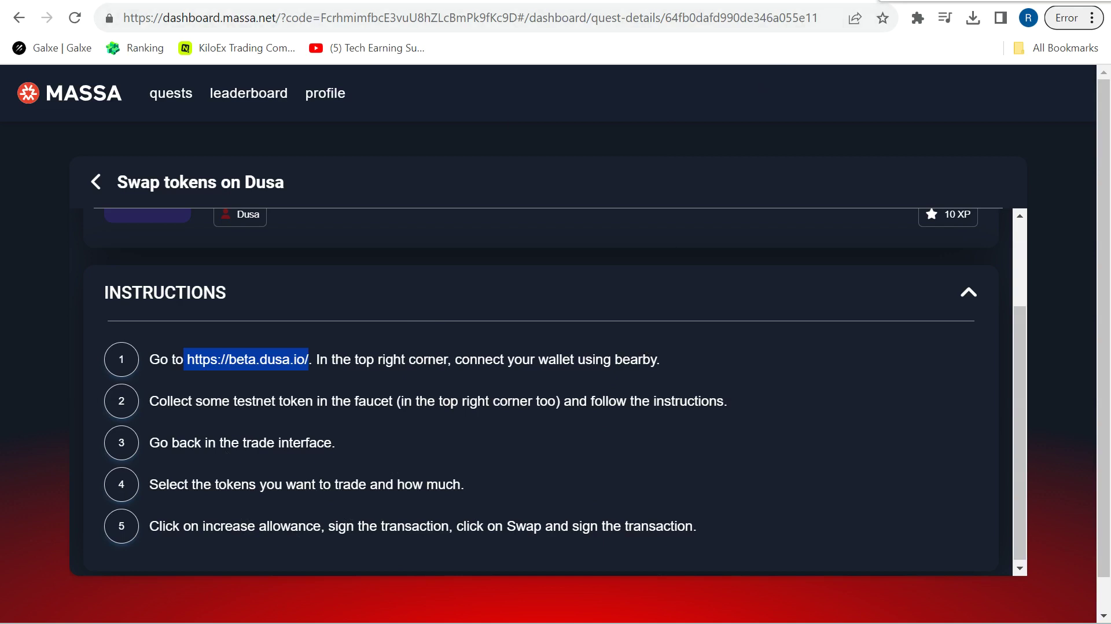
pyautogui.hotkey('ctrl', 'Tab')
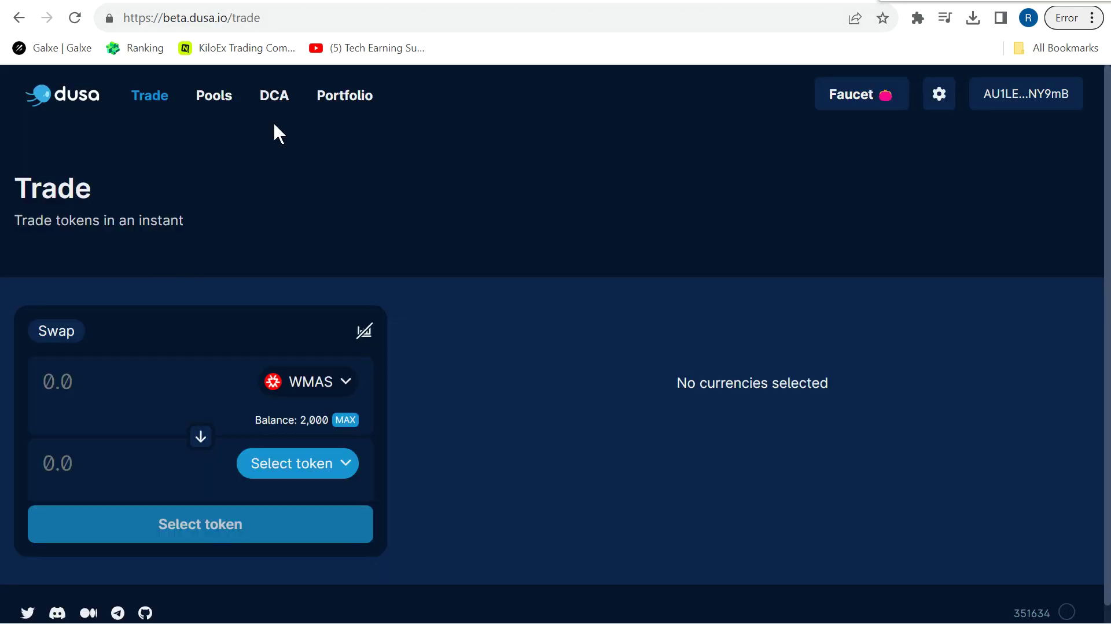
pyautogui.click(342, 382)
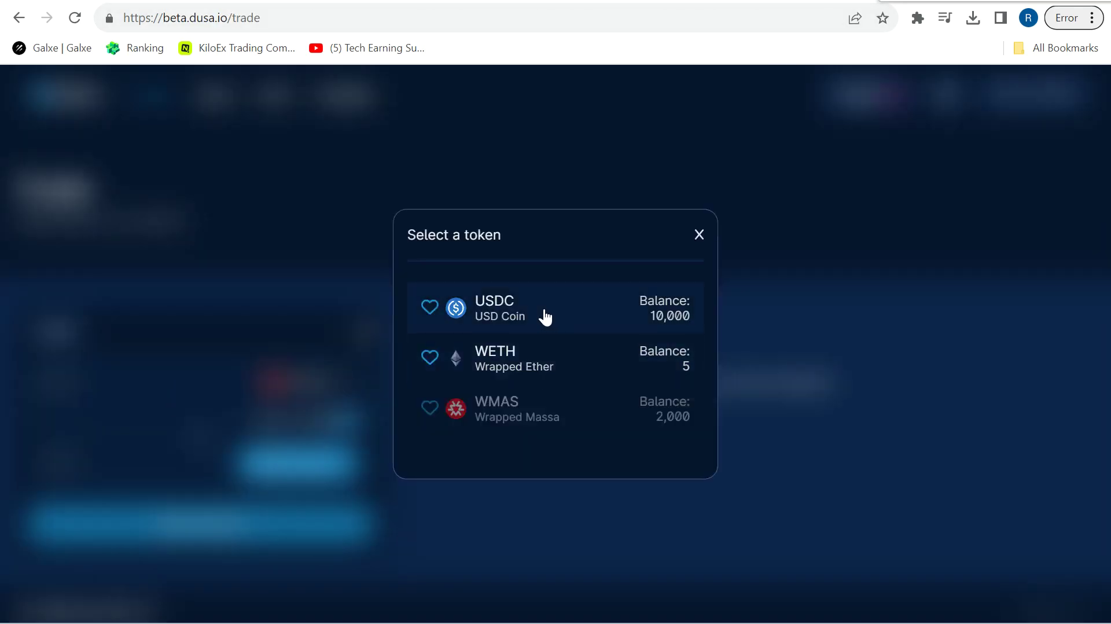
pyautogui.click(543, 315)
pyautogui.click(286, 474)
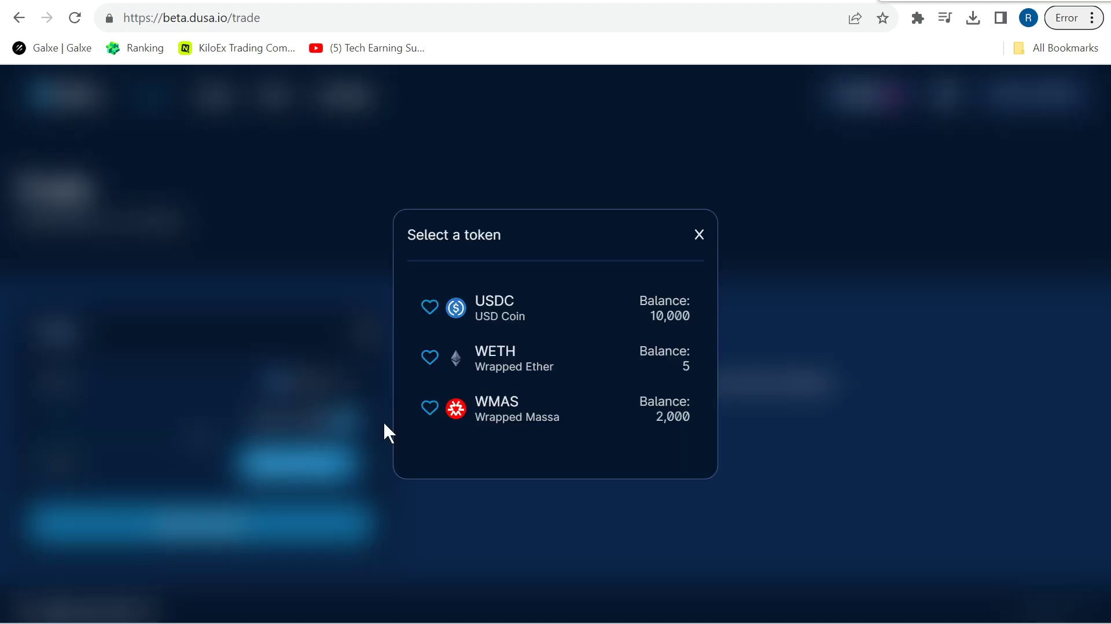
pyautogui.click(480, 403)
pyautogui.click(117, 368)
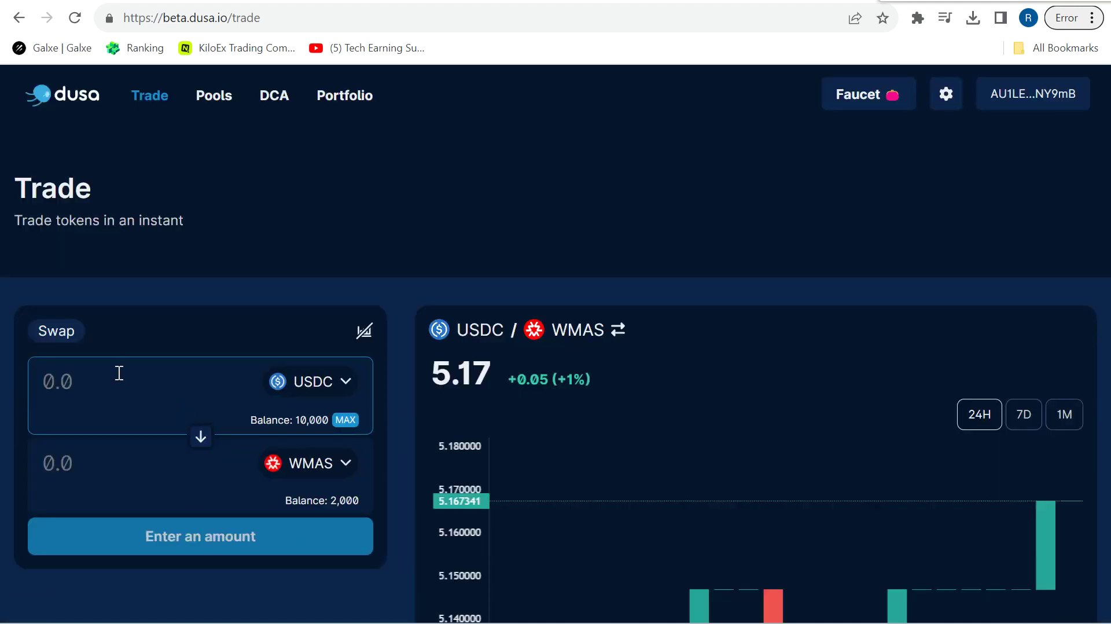
# Enter 500 USDC as the amount to swap for WMAS and choose the one-time approval method.
pyautogui.write('500')
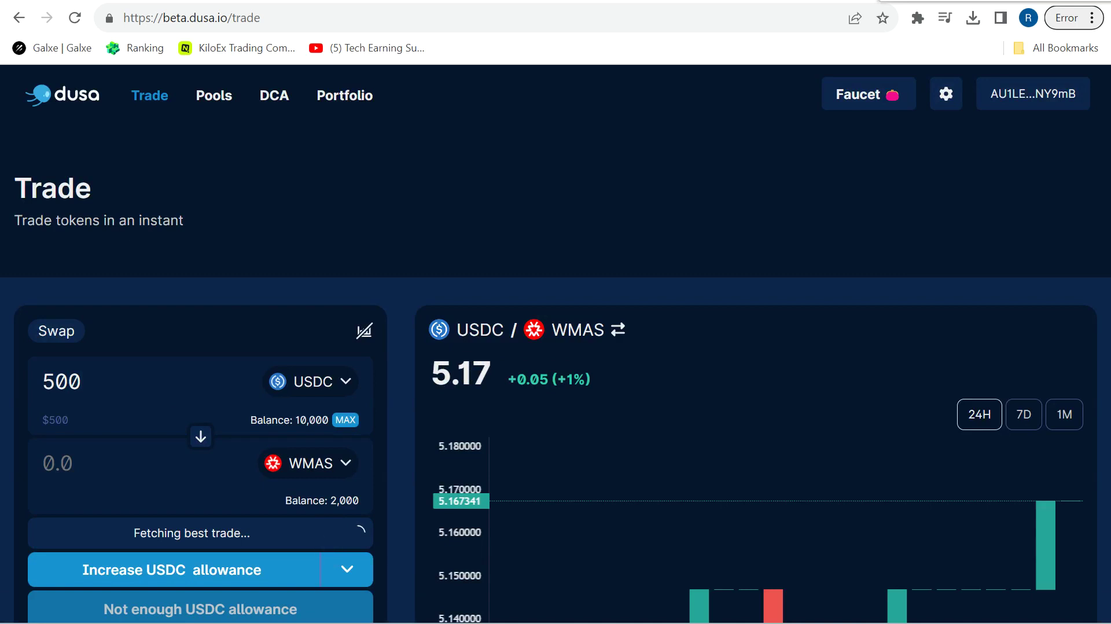
pyautogui.click(348, 569)
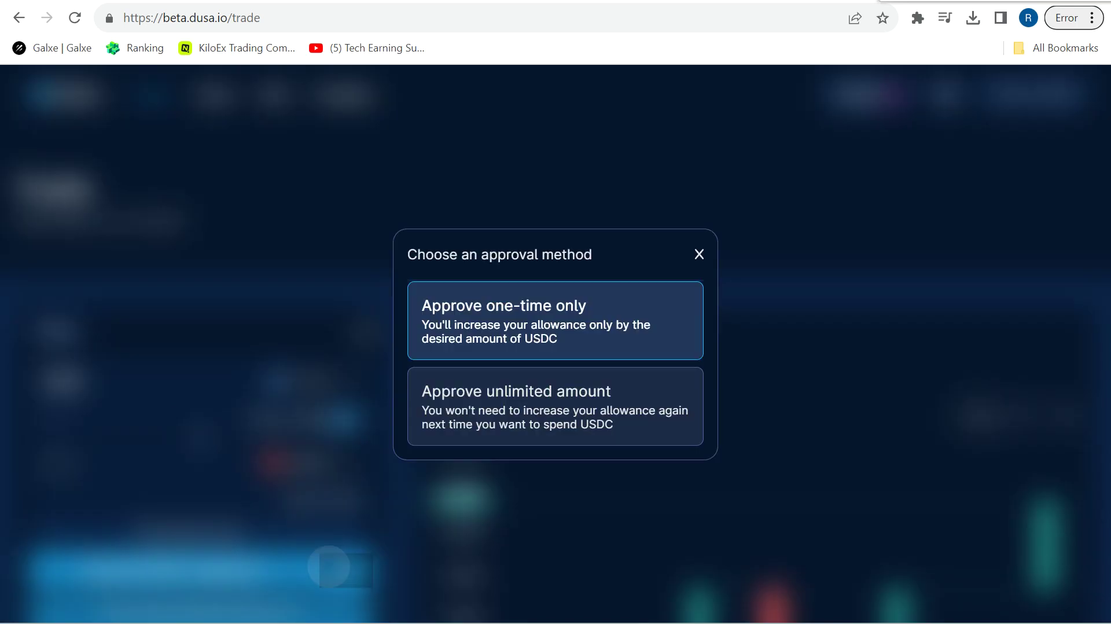
pyautogui.click(584, 334)
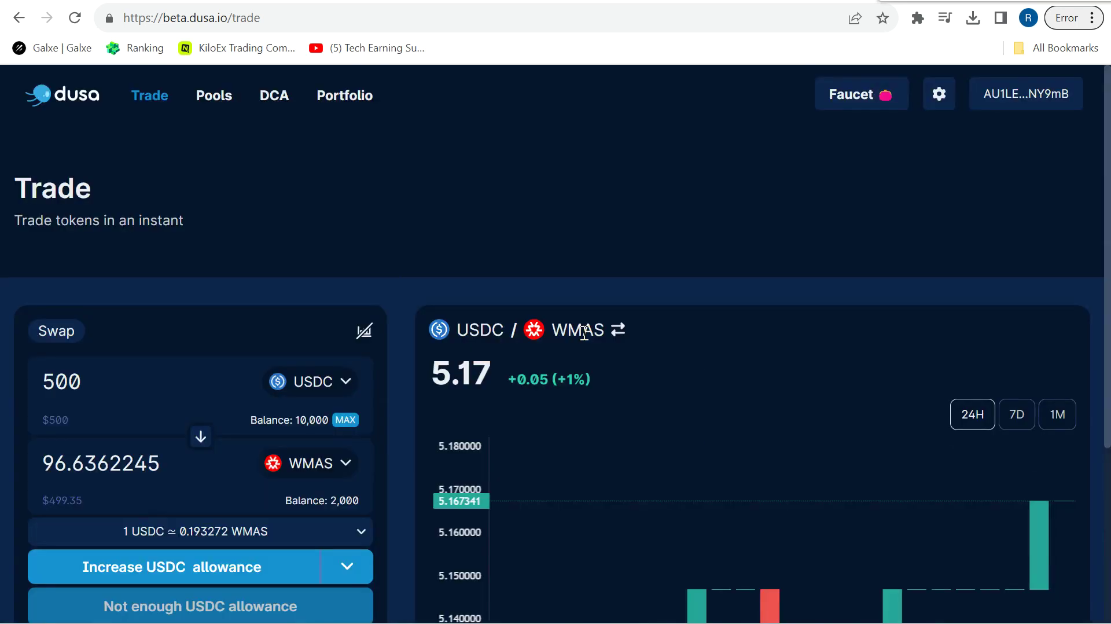
# Increase the WMAS allowance and swap 1500 WMAS for WETH, confirming both transactions in the Bearby wallet.
pyautogui.click(242, 568)
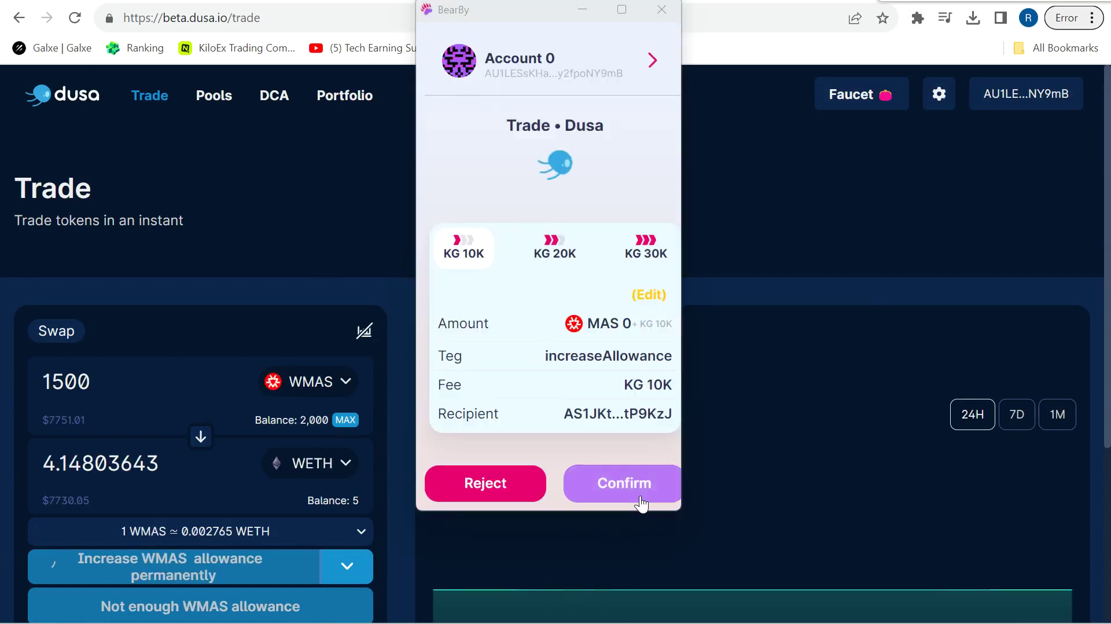
pyautogui.click(640, 495)
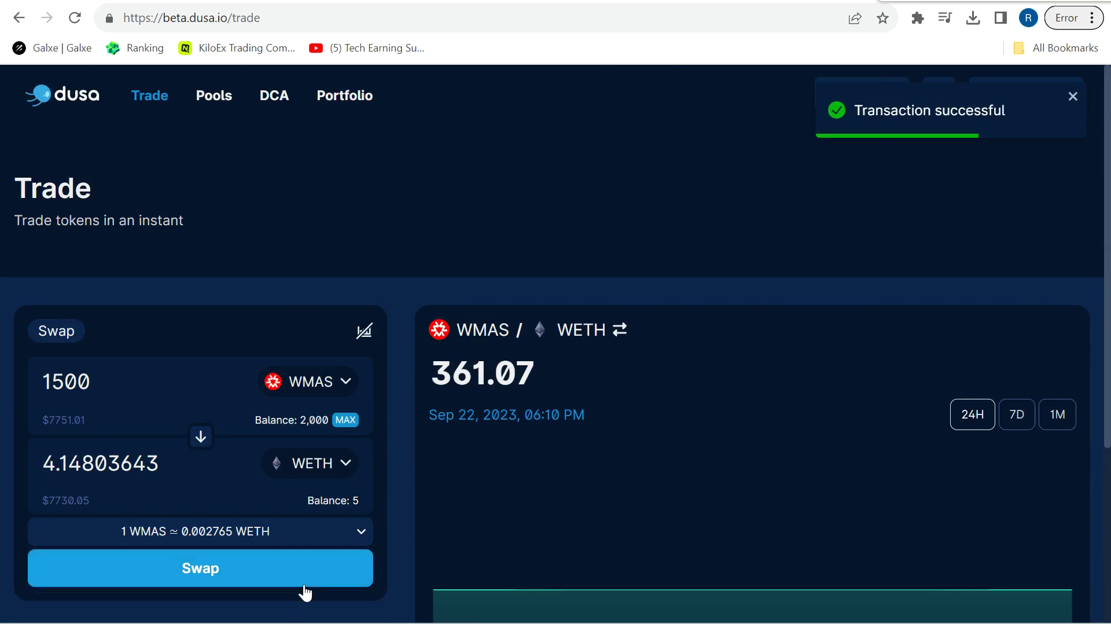
pyautogui.click(305, 591)
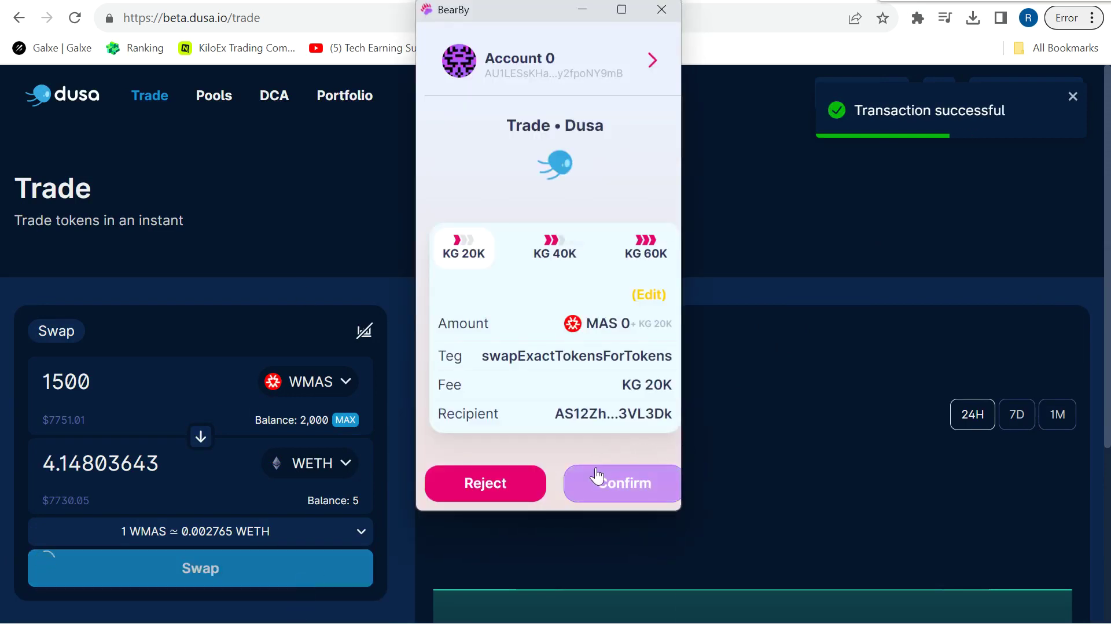
pyautogui.click(602, 473)
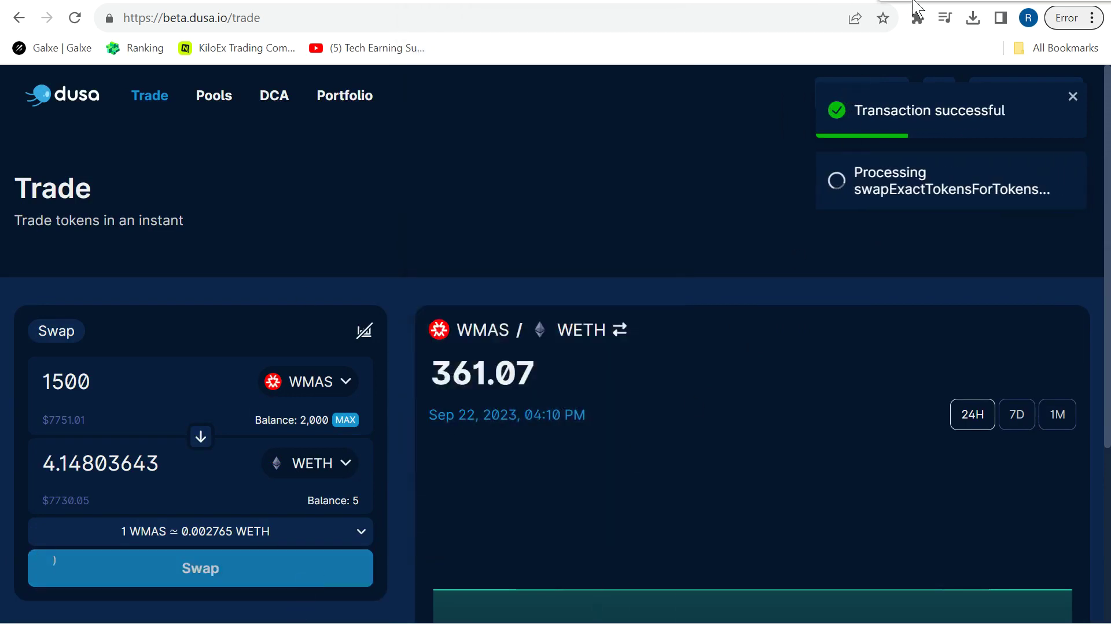
# Return to the Massa quest list, open "Create a fully on-chain DCA on Dusa" on its second page and read the instructions.
pyautogui.hotkey('ctrl', 'Tab')
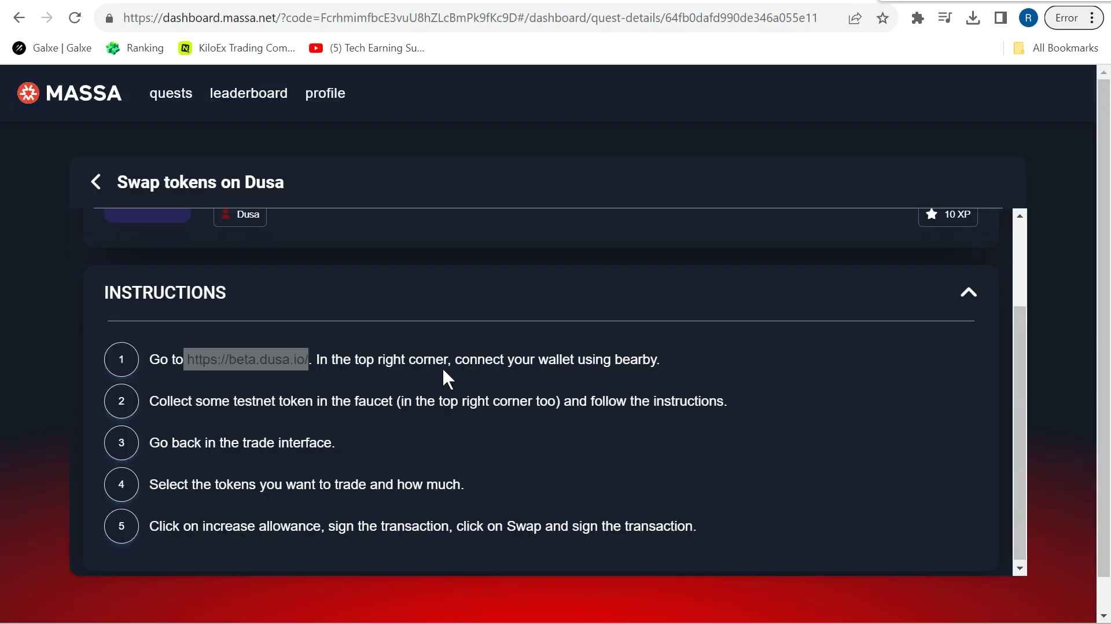
pyautogui.click(965, 294)
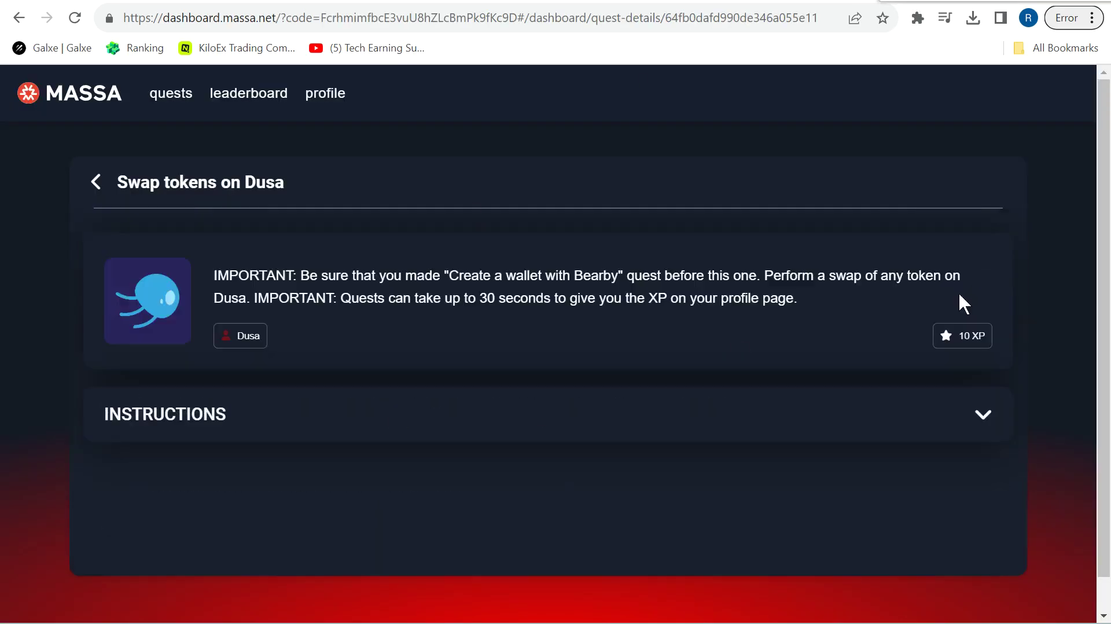
pyautogui.click(94, 182)
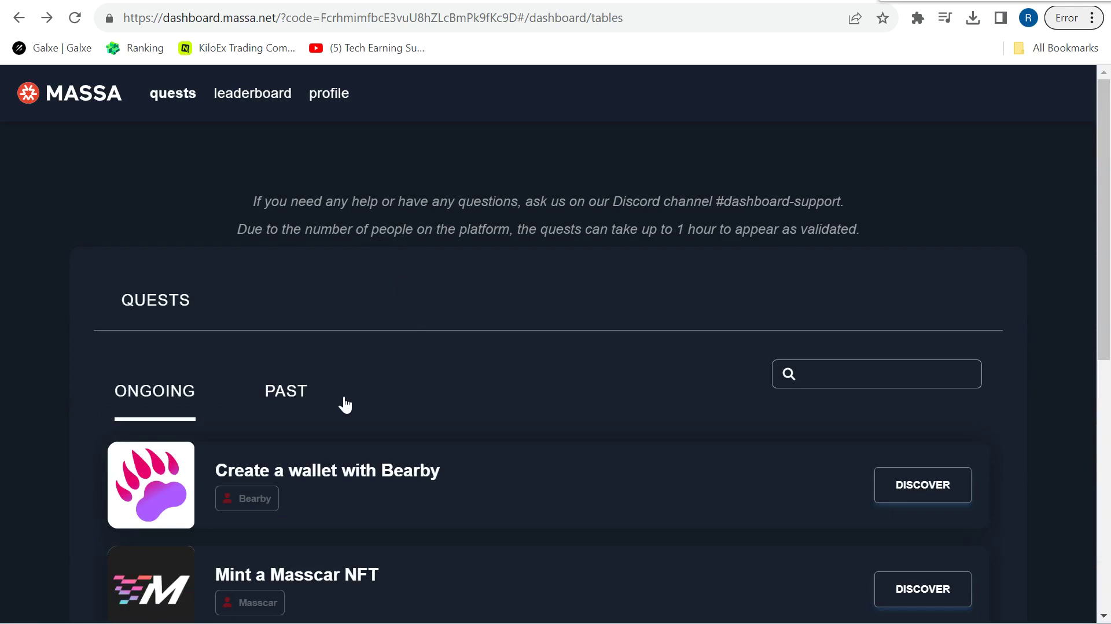
pyautogui.moveTo(1103, 260); pyautogui.dragTo(1105, 509)
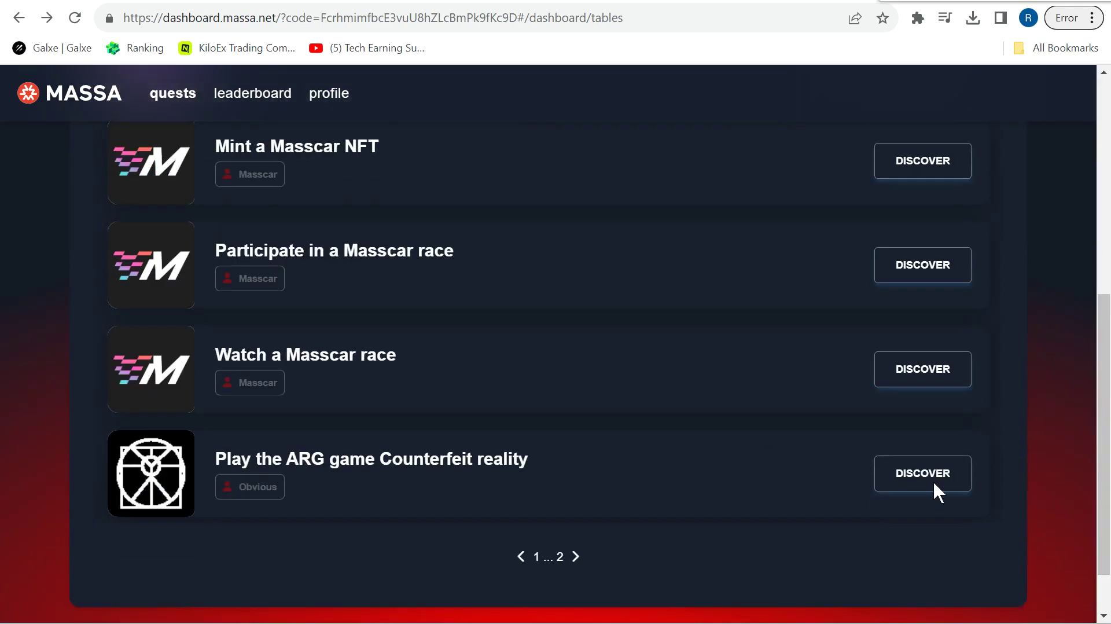
pyautogui.click(575, 556)
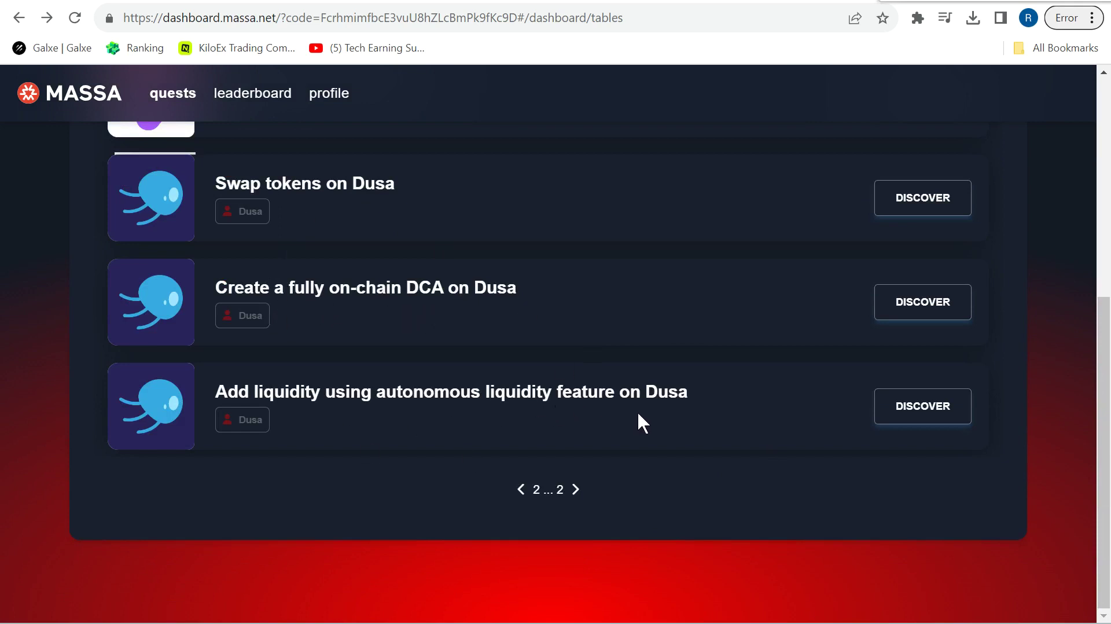
pyautogui.click(912, 306)
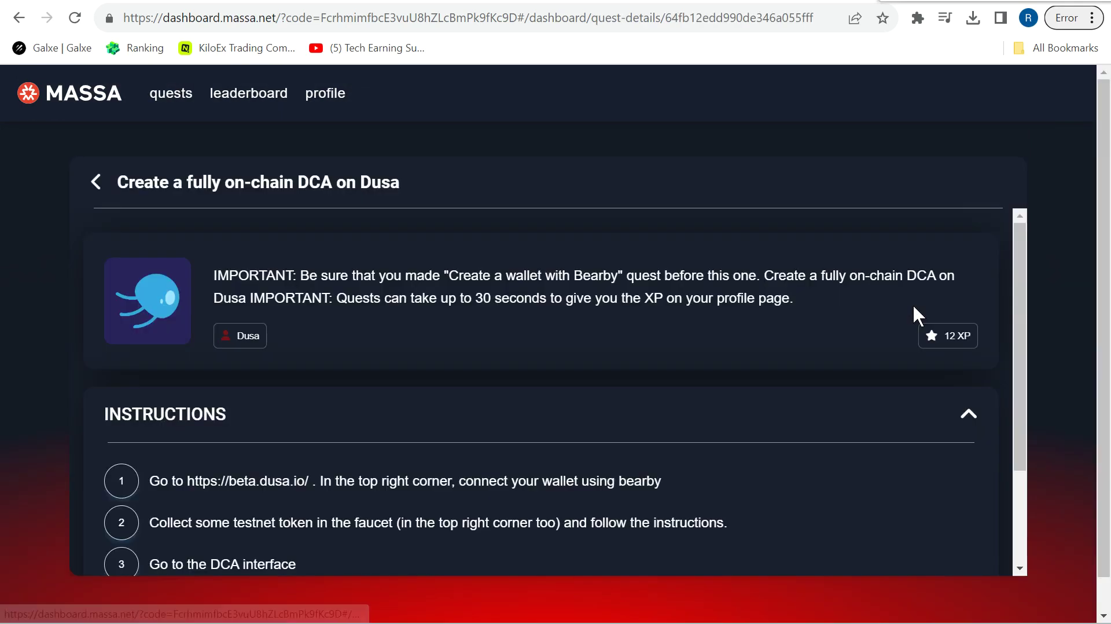
pyautogui.moveTo(1019, 444); pyautogui.dragTo(1031, 525)
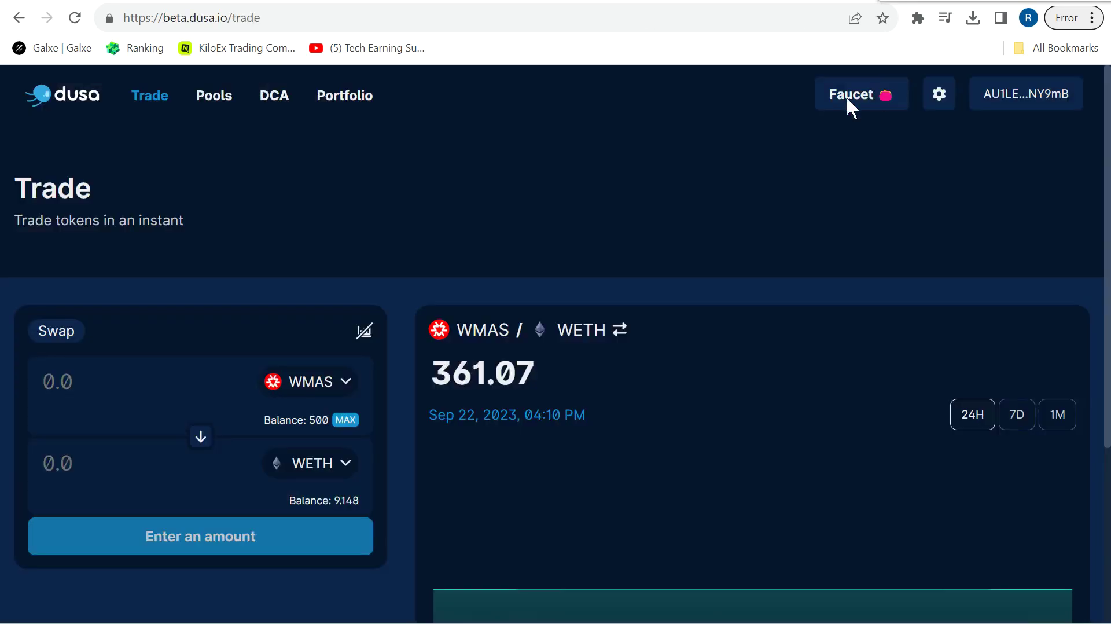
# Open Dusa's DCA page and set up a purchase of WMAS using 500 USDC.
pyautogui.click(276, 98)
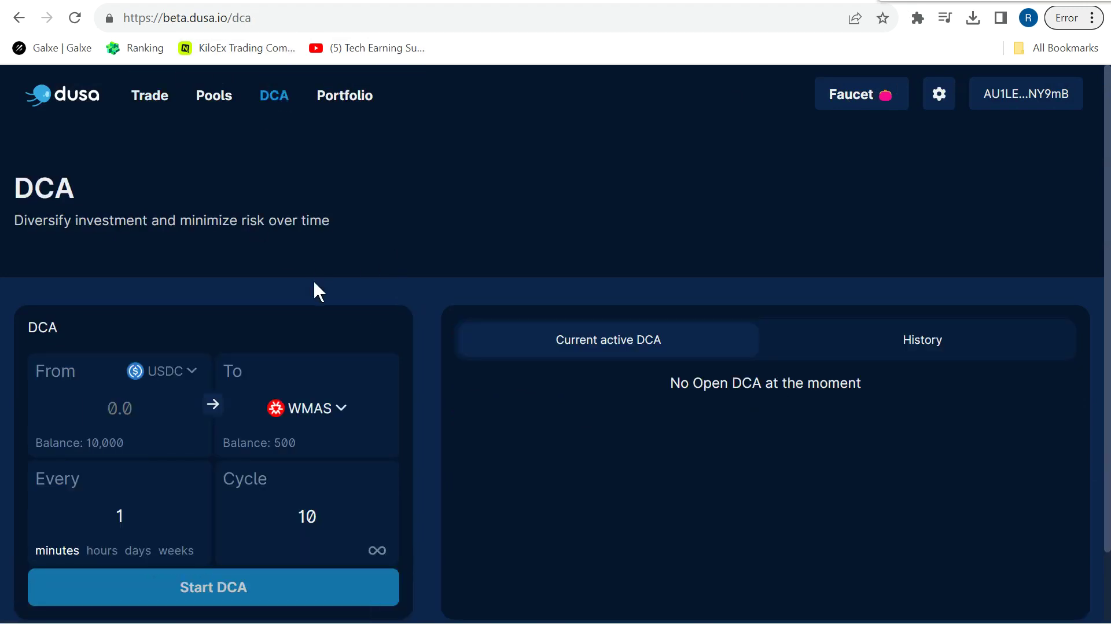
pyautogui.click(175, 383)
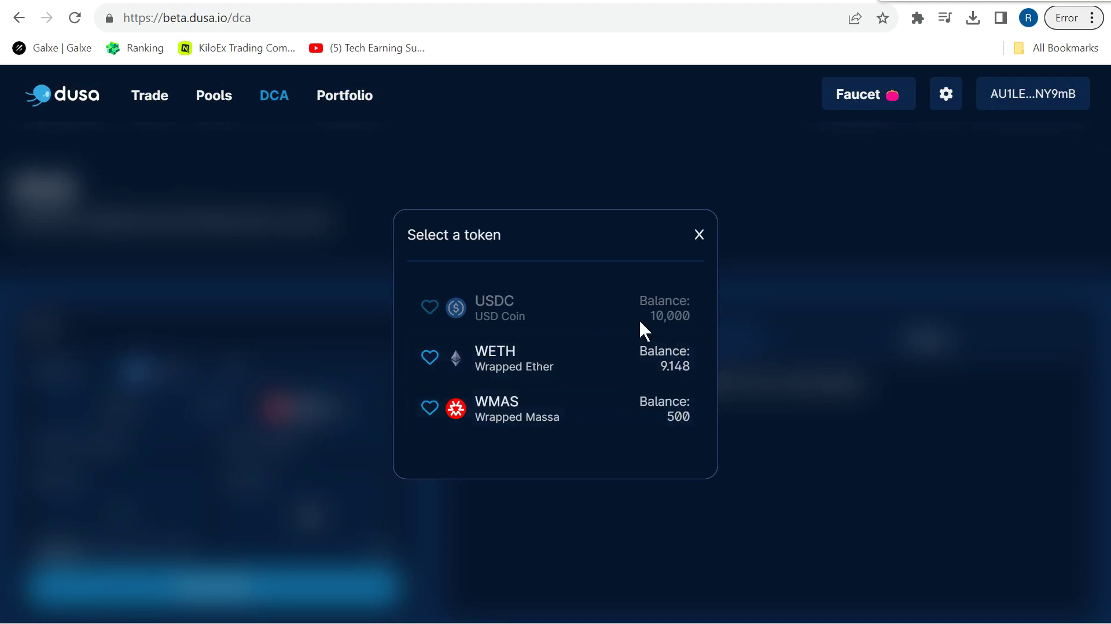
pyautogui.click(669, 411)
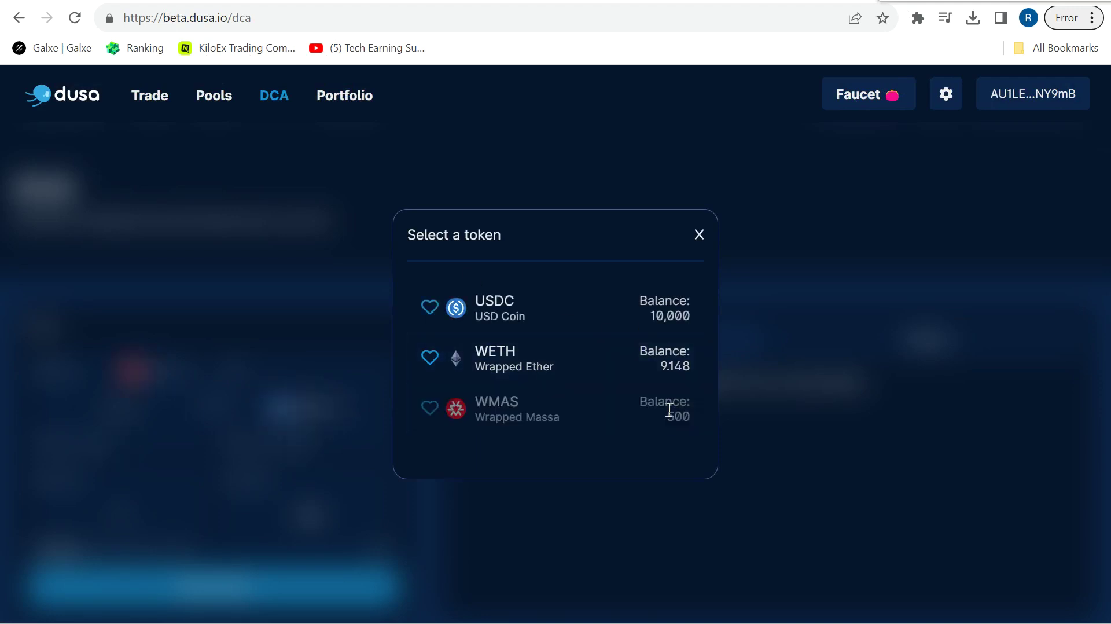
pyautogui.click(557, 384)
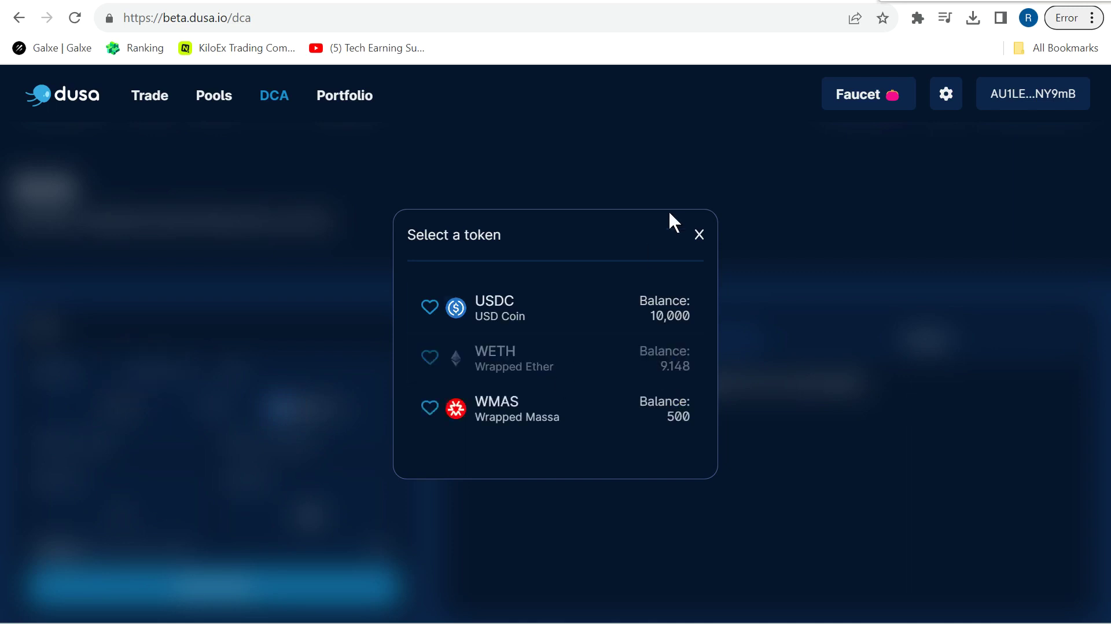
pyautogui.click(570, 328)
pyautogui.click(562, 412)
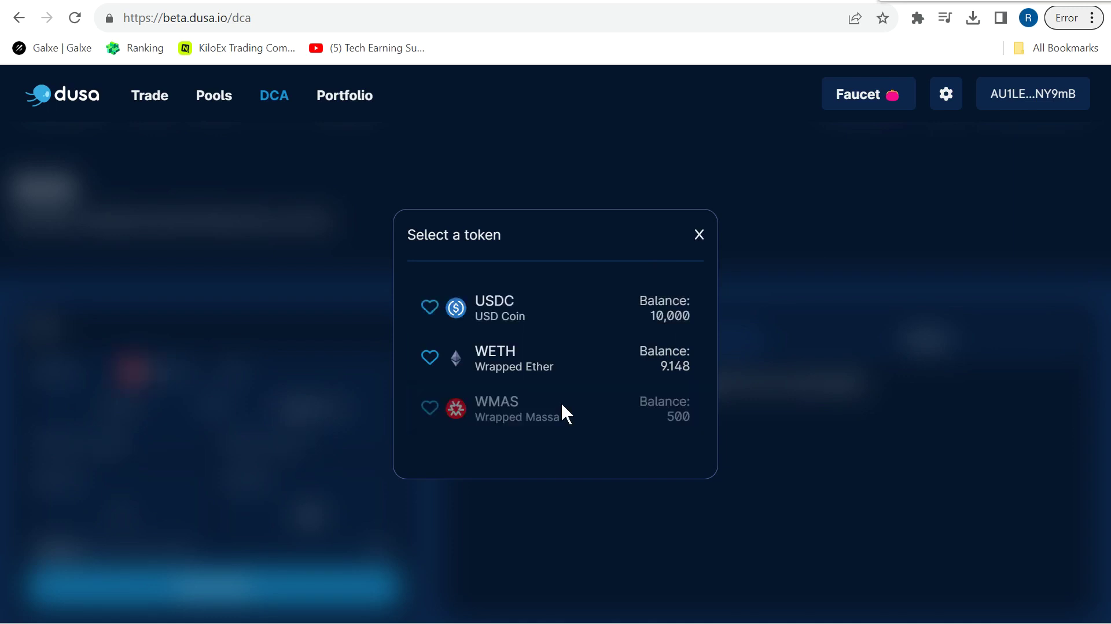
pyautogui.click(583, 344)
pyautogui.click(600, 309)
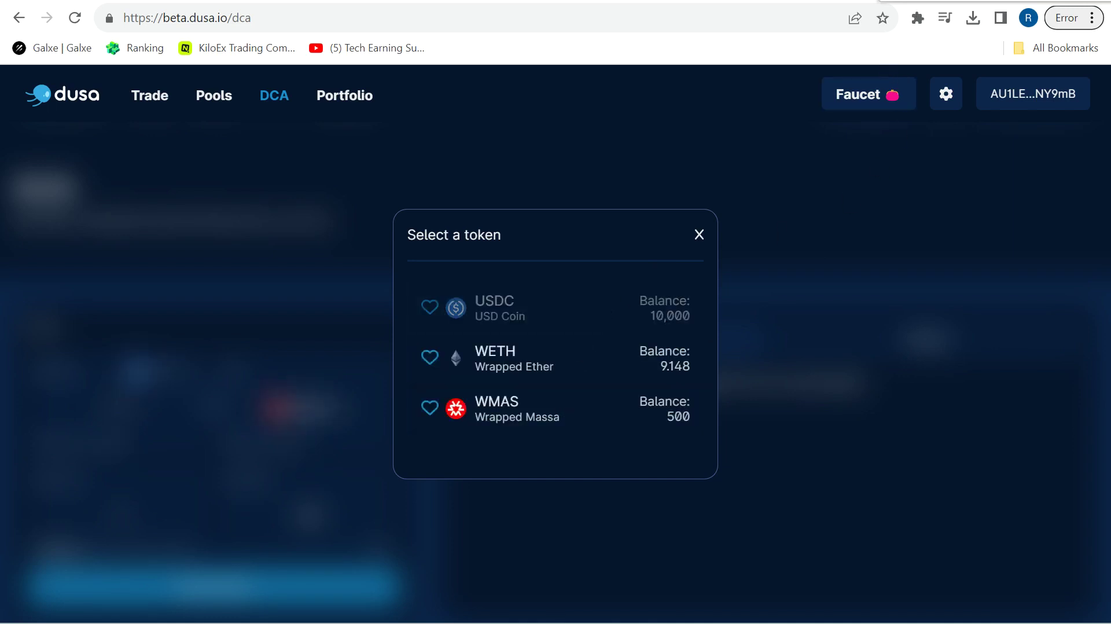
pyautogui.click(154, 413)
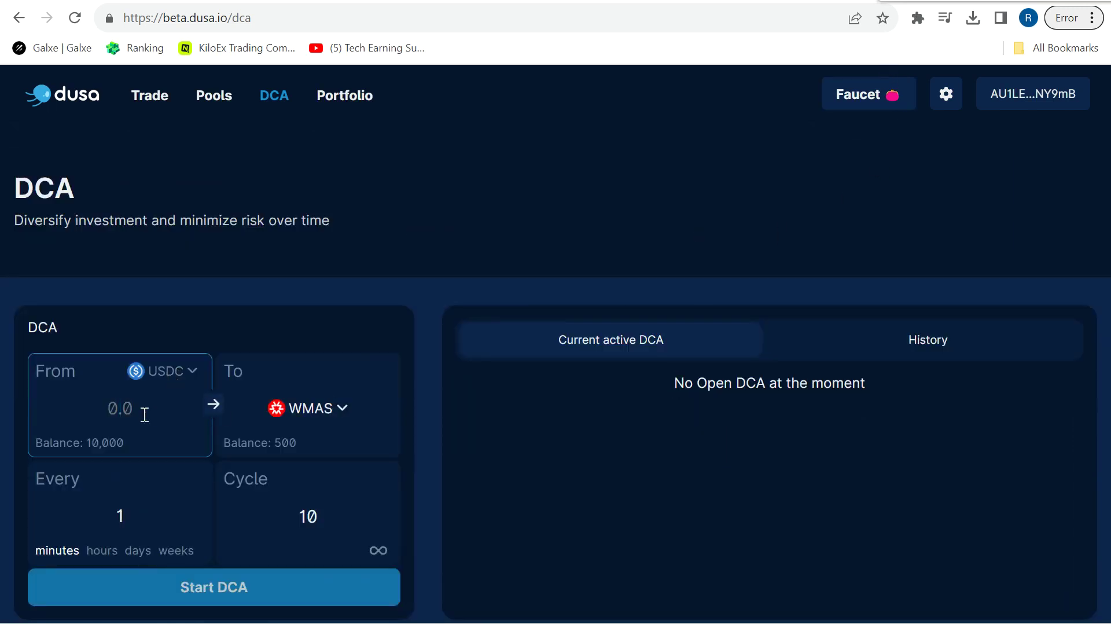
pyautogui.write('500')
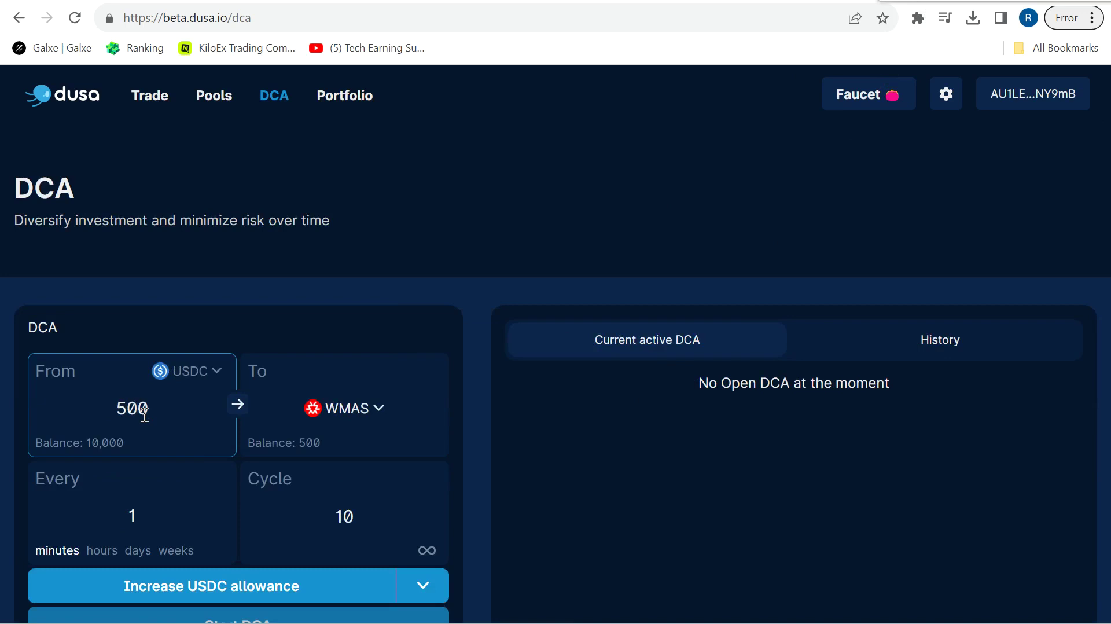
# Try to increase the USDC allowance for the DCA and set its interval to every 2 minutes.
pyautogui.click(231, 585)
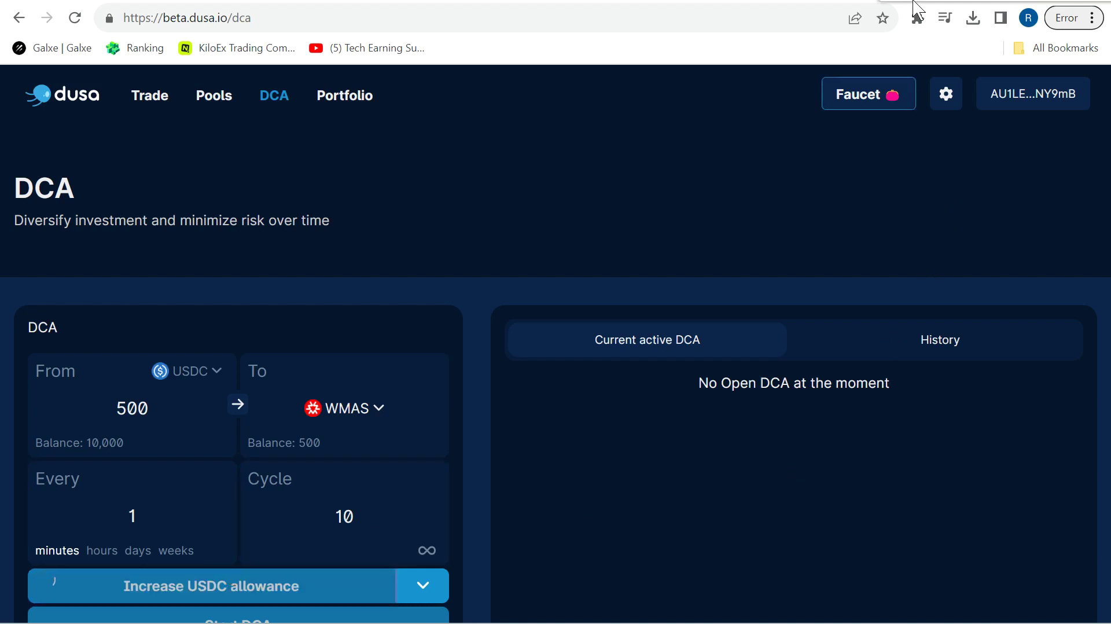
pyautogui.click(179, 518)
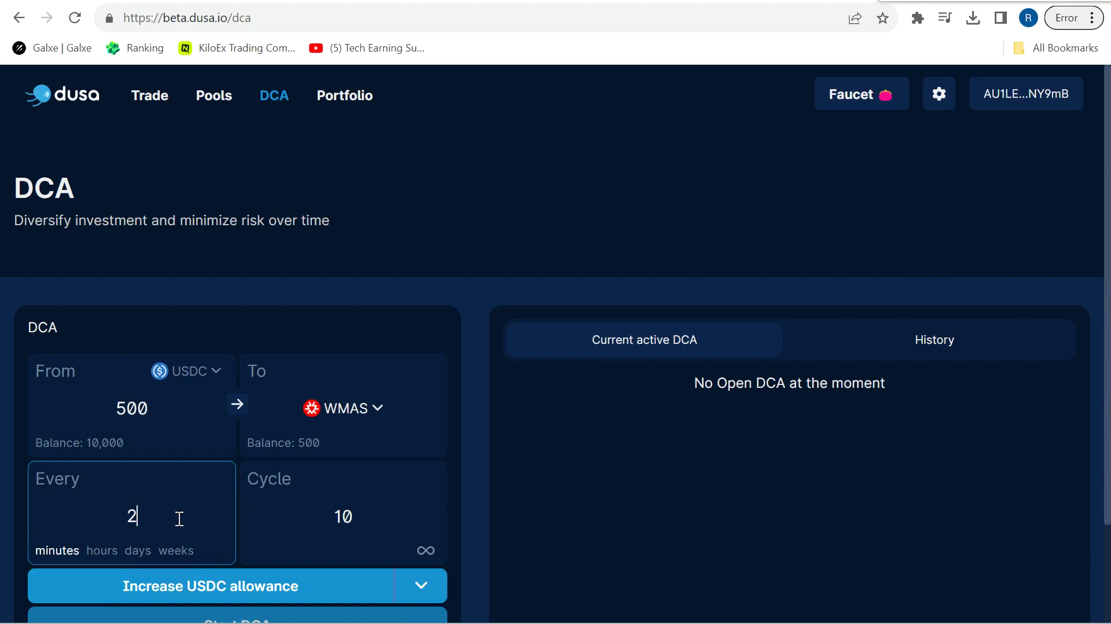
pyautogui.click(353, 516)
# Increase the USDC allowance and start the DCA, confirming both transactions in the Bearby wallet.
pyautogui.scroll(-2, 556, 347)
pyautogui.click(210, 466)
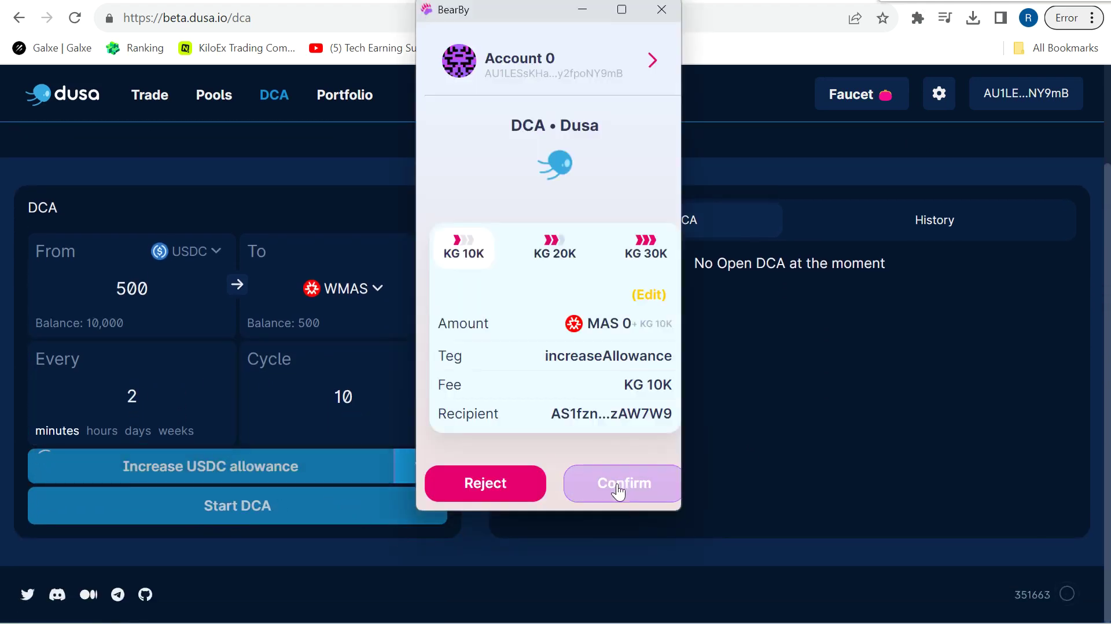
pyautogui.click(625, 485)
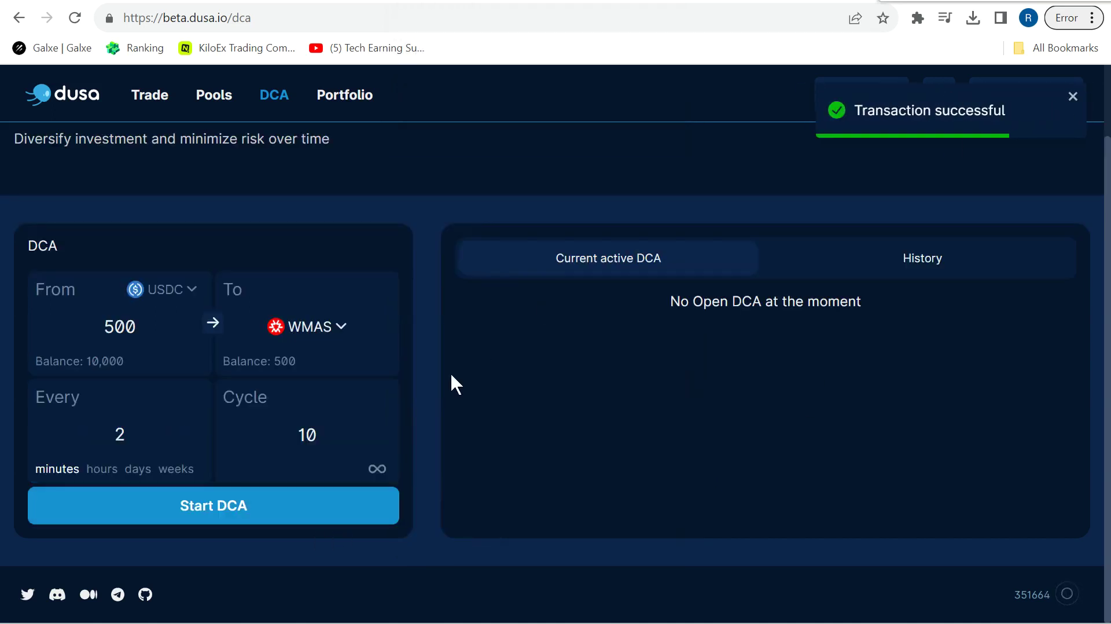
pyautogui.click(328, 516)
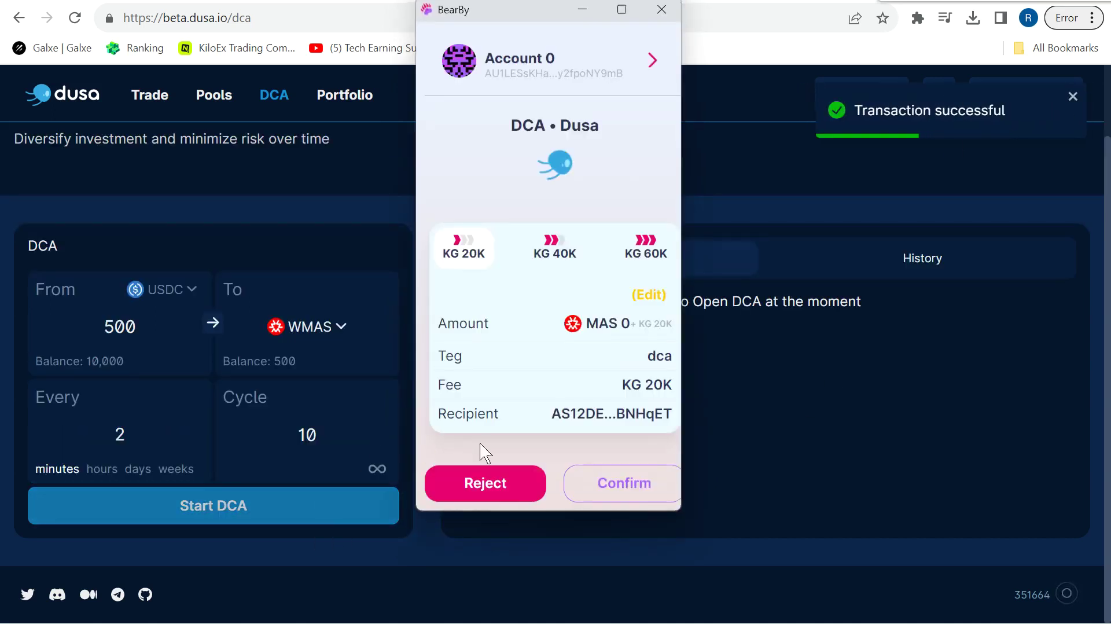
pyautogui.click(602, 485)
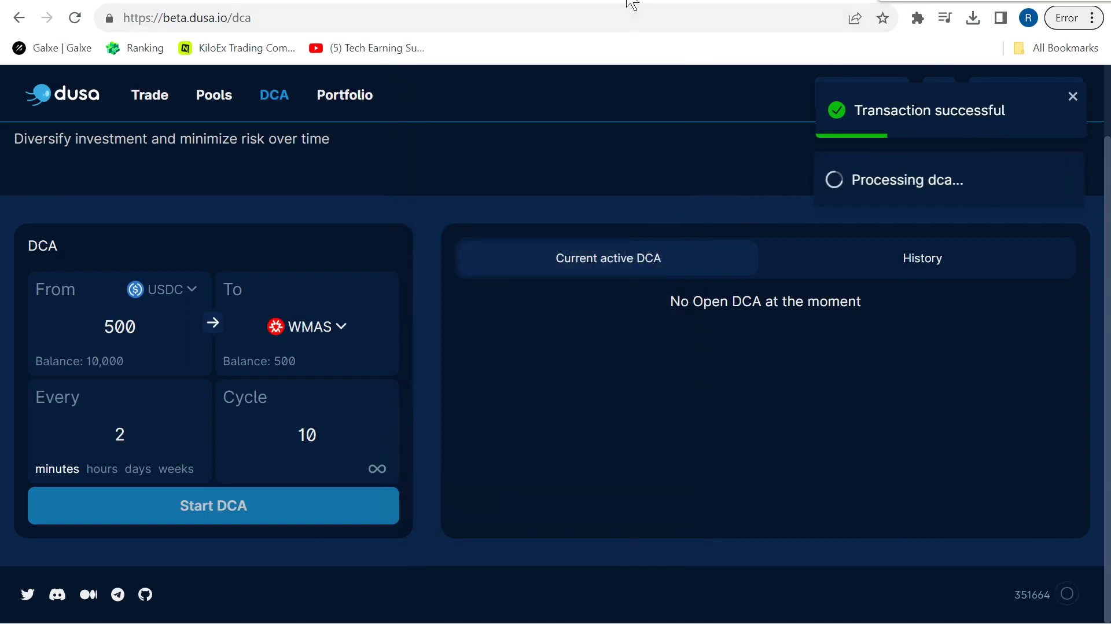
# Return to the Massa quest list and open the "Add liquidity using autonomous liquidity feature on Dusa" quest.
pyautogui.click(630, 3)
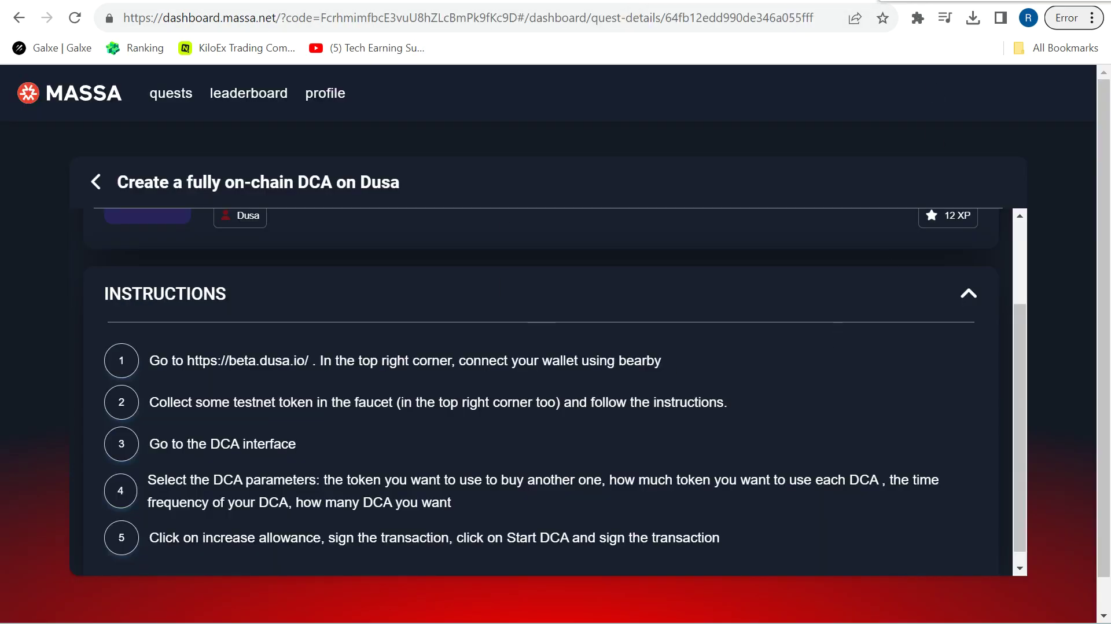
pyautogui.hotkey('alt', 'Left')
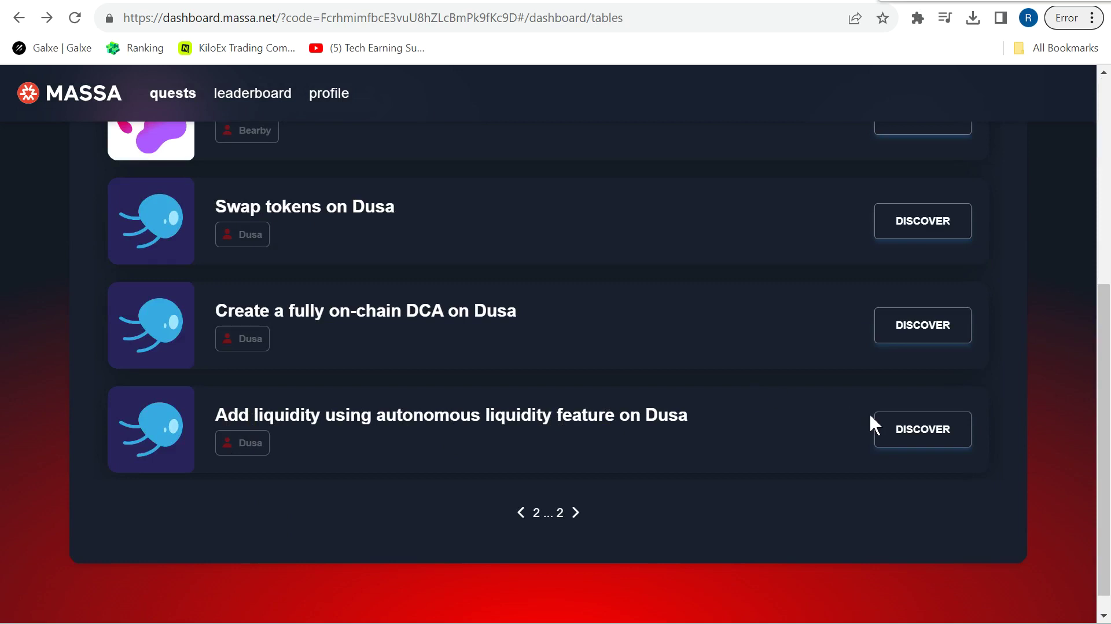
pyautogui.click(912, 440)
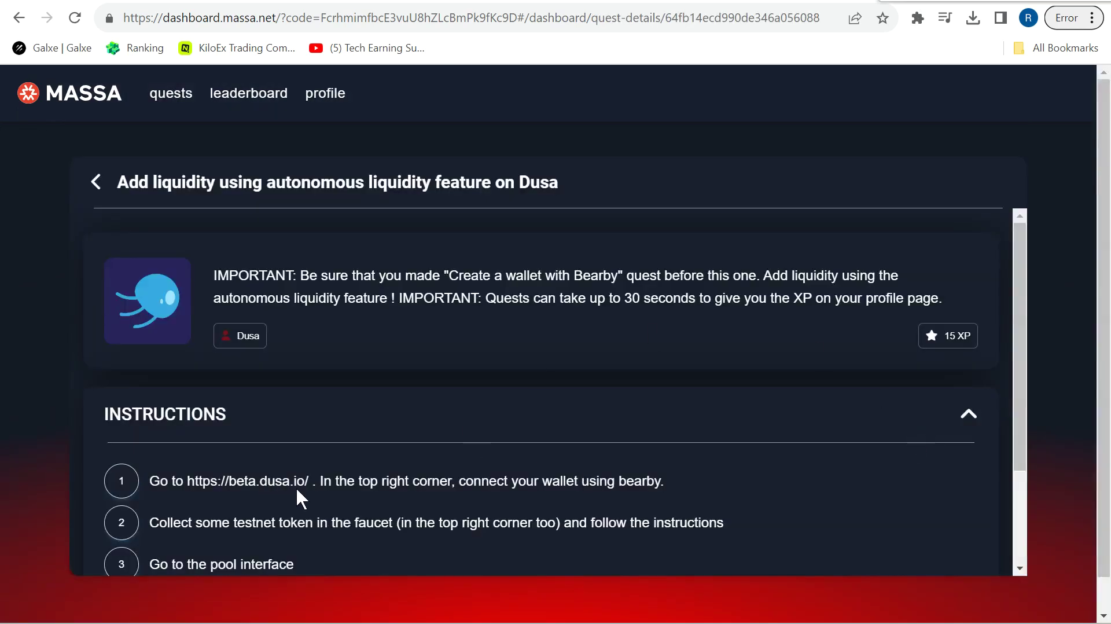
# Open the WMAS - WETH pool on Dusa and enter 200 WMAS as the liquidity amount.
pyautogui.hotkey('alt', 'Tab')
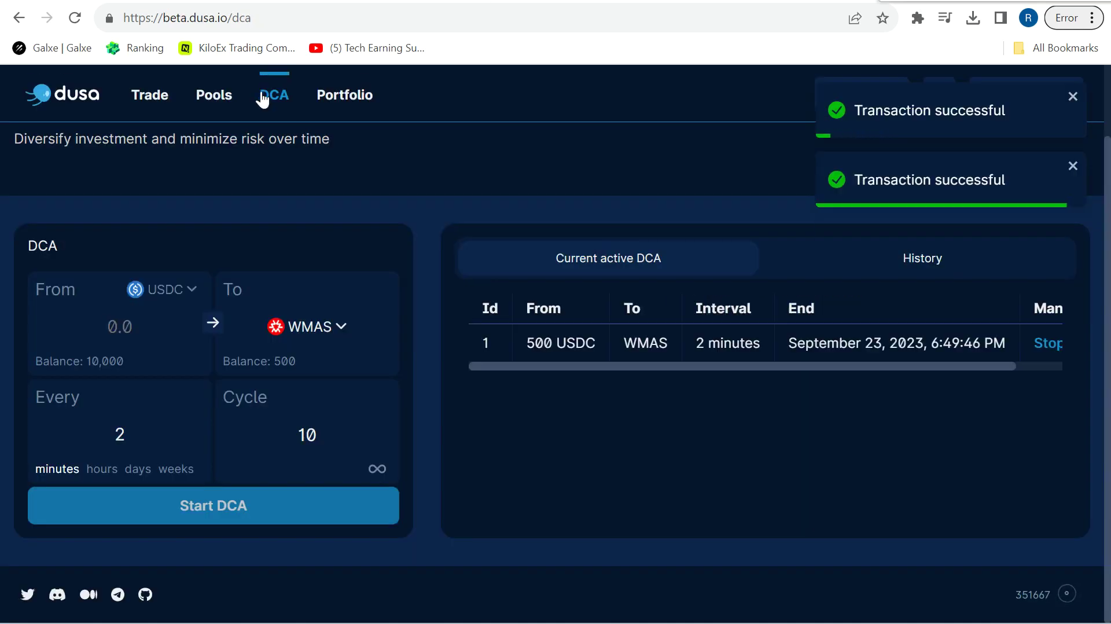
pyautogui.click(214, 103)
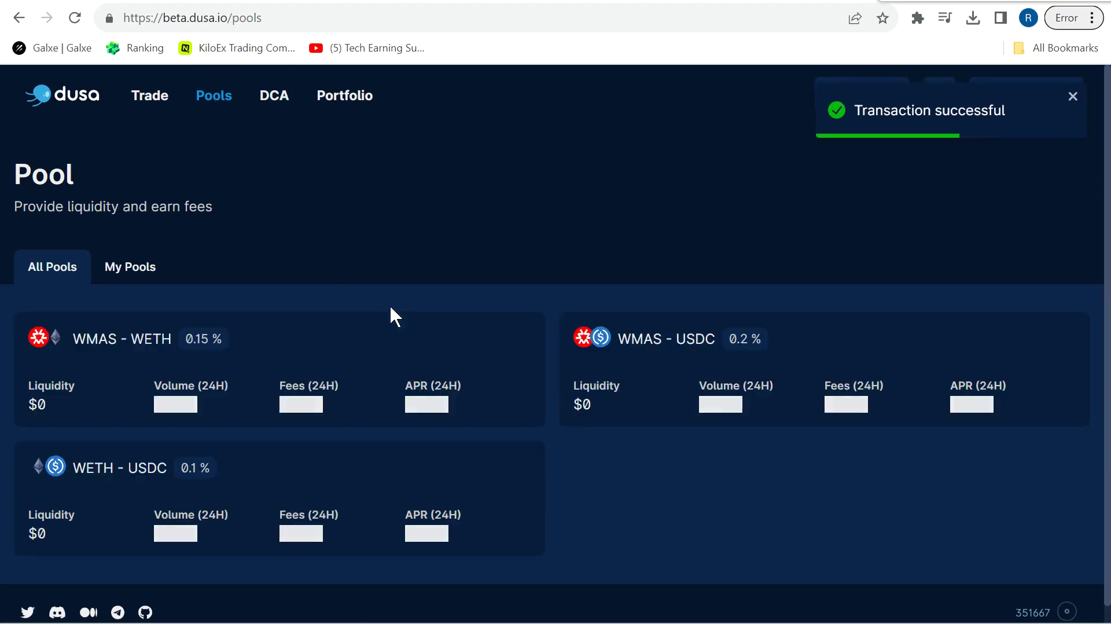
pyautogui.click(179, 365)
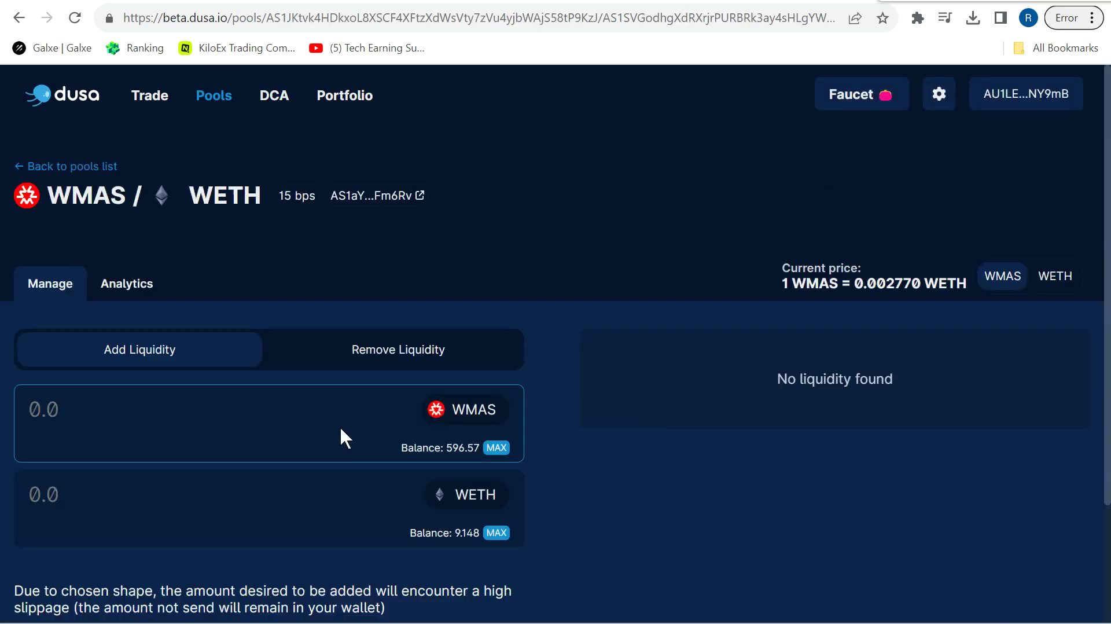
pyautogui.click(337, 419)
pyautogui.write('200')
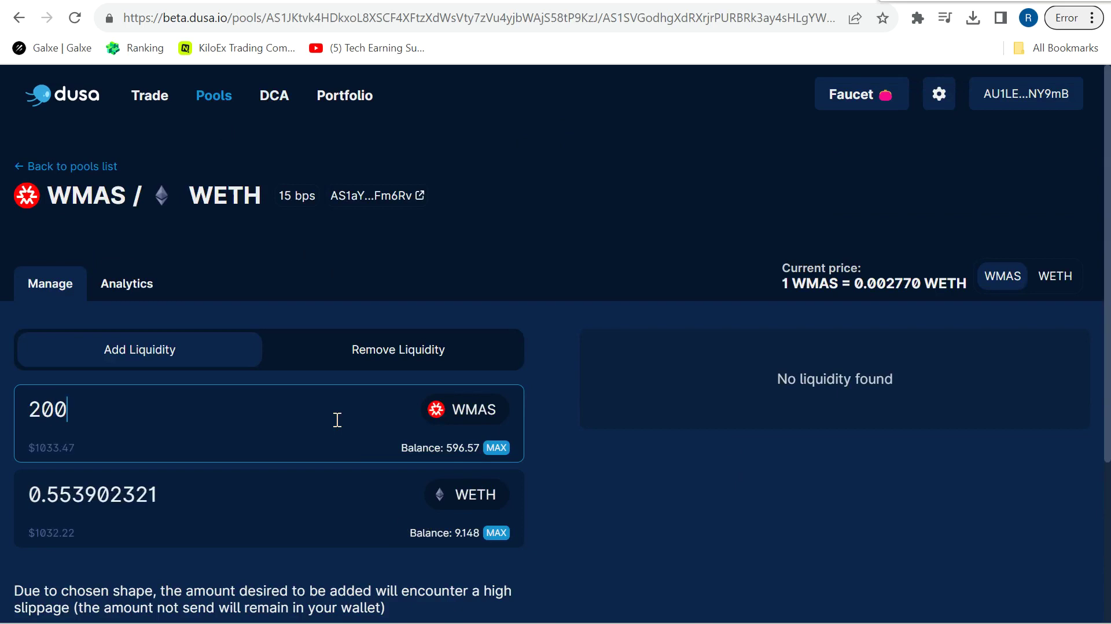
# Increase the WMAS allowance for the 200 WMAS liquidity deposit in the WMAS / WETH pool.
pyautogui.scroll(-3, 337, 420)
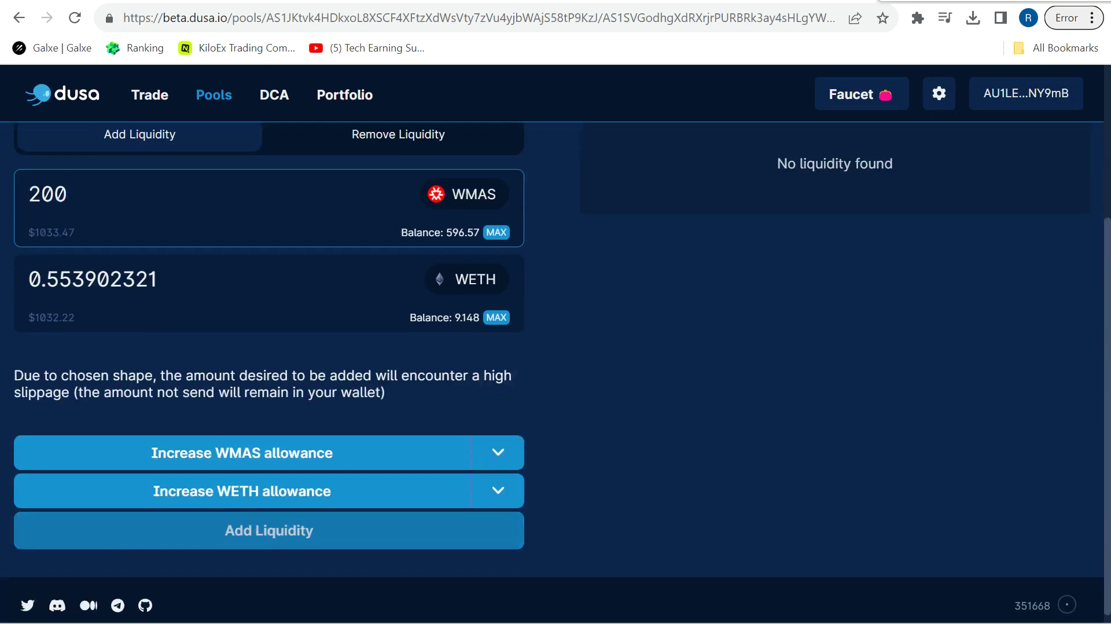
pyautogui.click(398, 454)
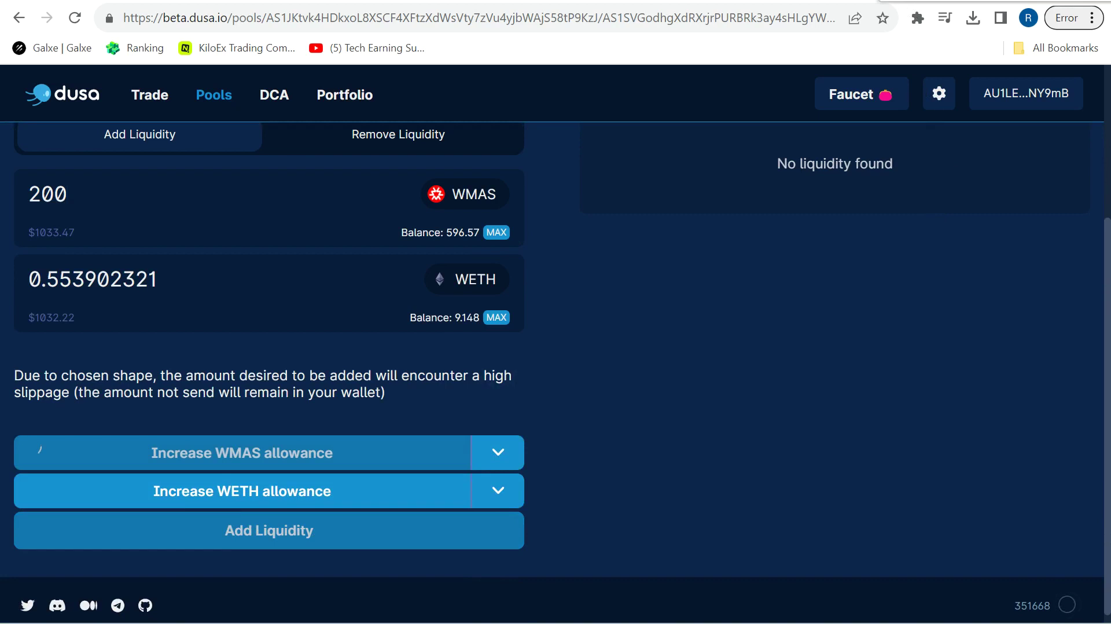
# Switch to the Massa Labs page on Galxe, open the "Massa Station Twitter" campaign and claim its 25 points.
pyautogui.hotkey('ctrl', 'Tab')
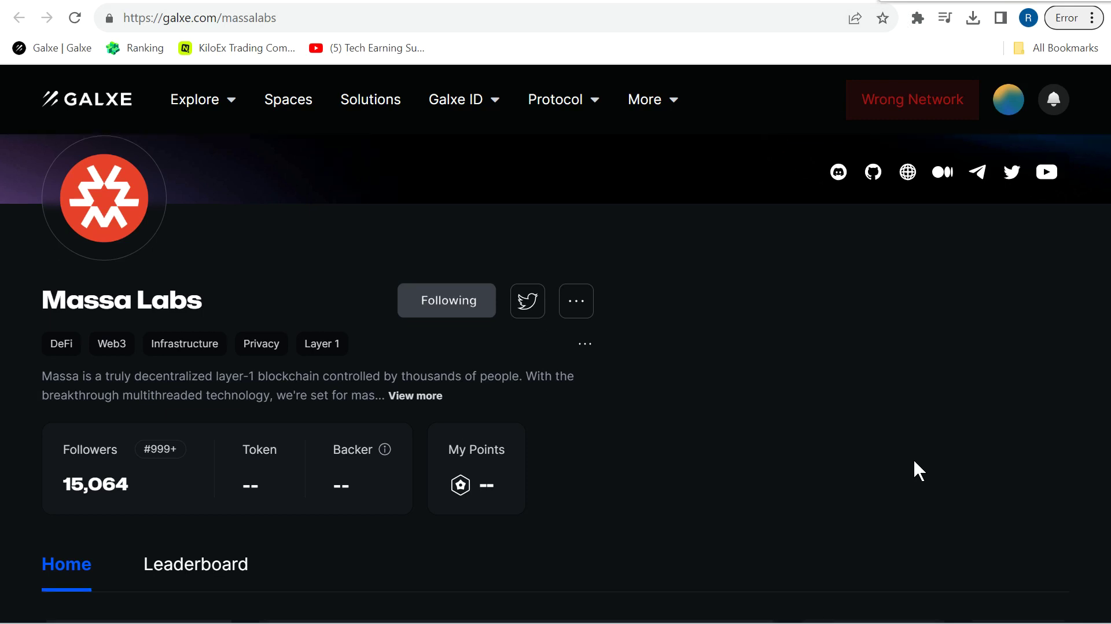
pyautogui.scroll(-9, 915, 462)
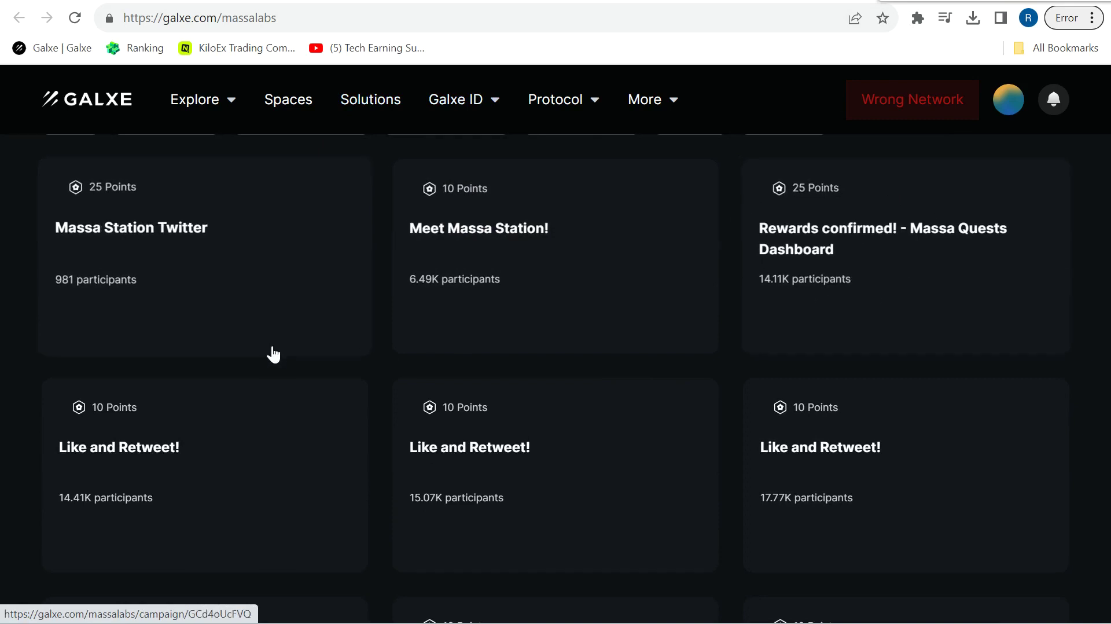
pyautogui.click(211, 269)
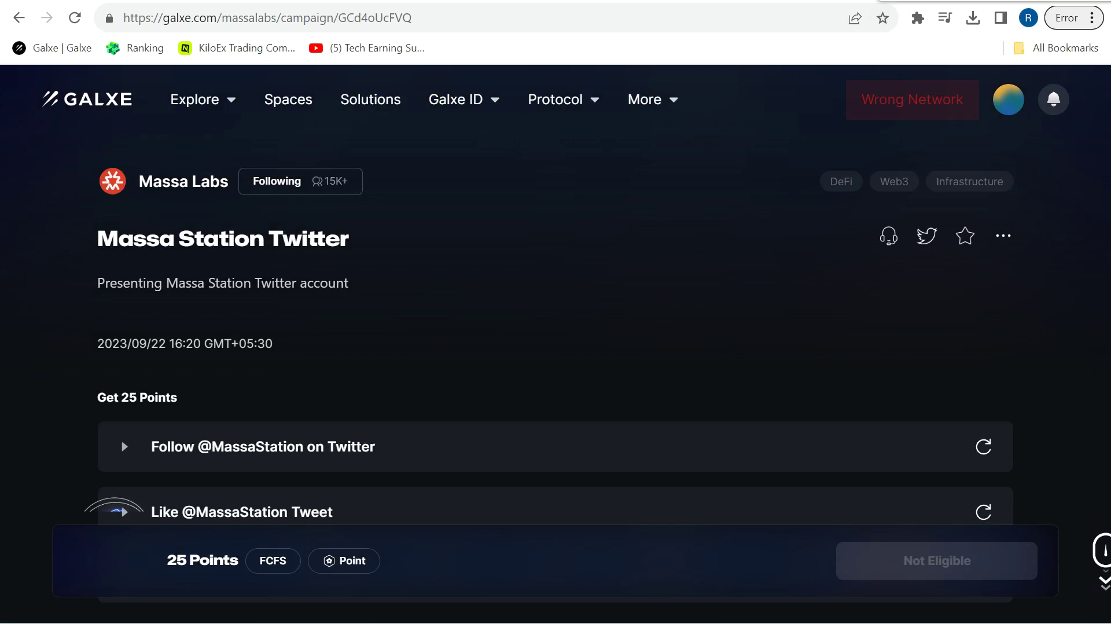
pyautogui.scroll(-3, 850, 147)
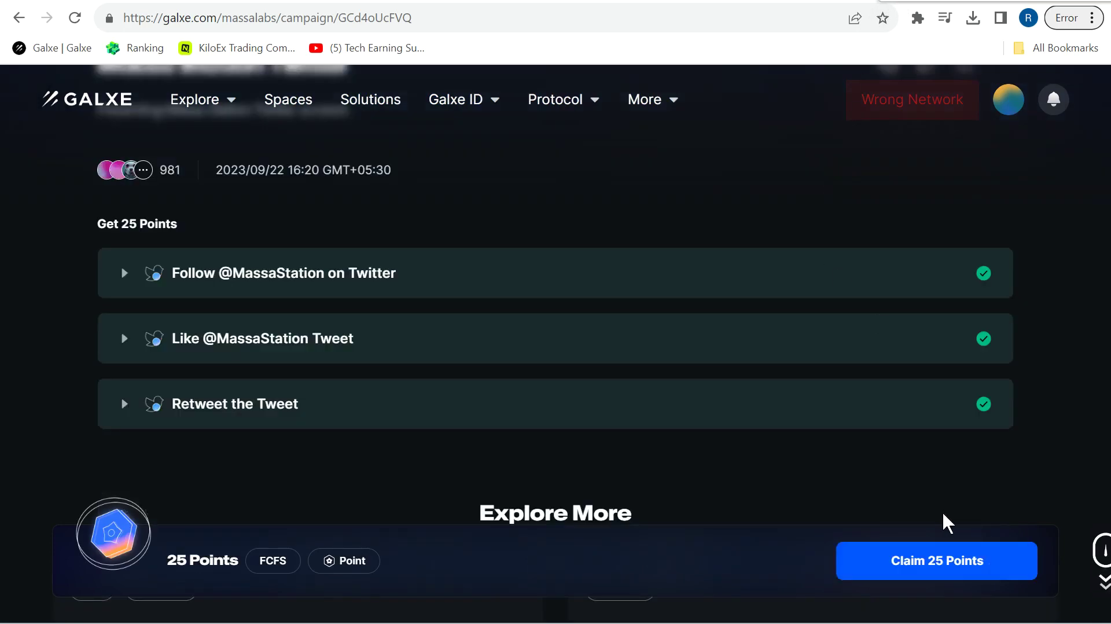
pyautogui.click(945, 560)
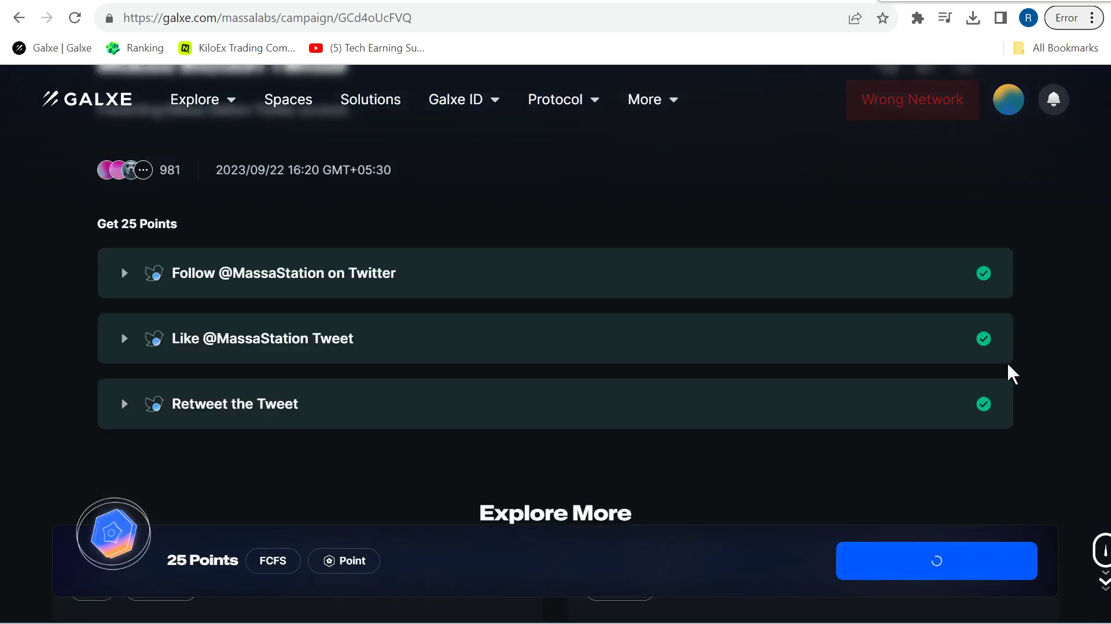
# Open the "Rewards confirmed! - Massa Quests Dashboard" campaign and visit its Massa Dashboard link, returning to the campaign page.
pyautogui.hotkey('alt', 'Left')
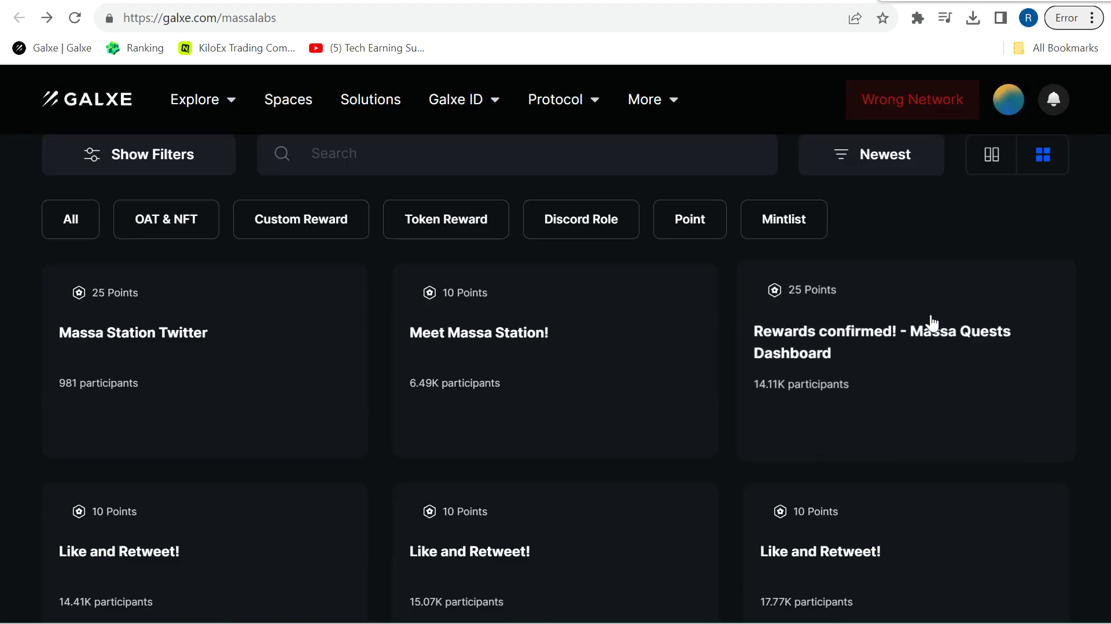
pyautogui.click(935, 364)
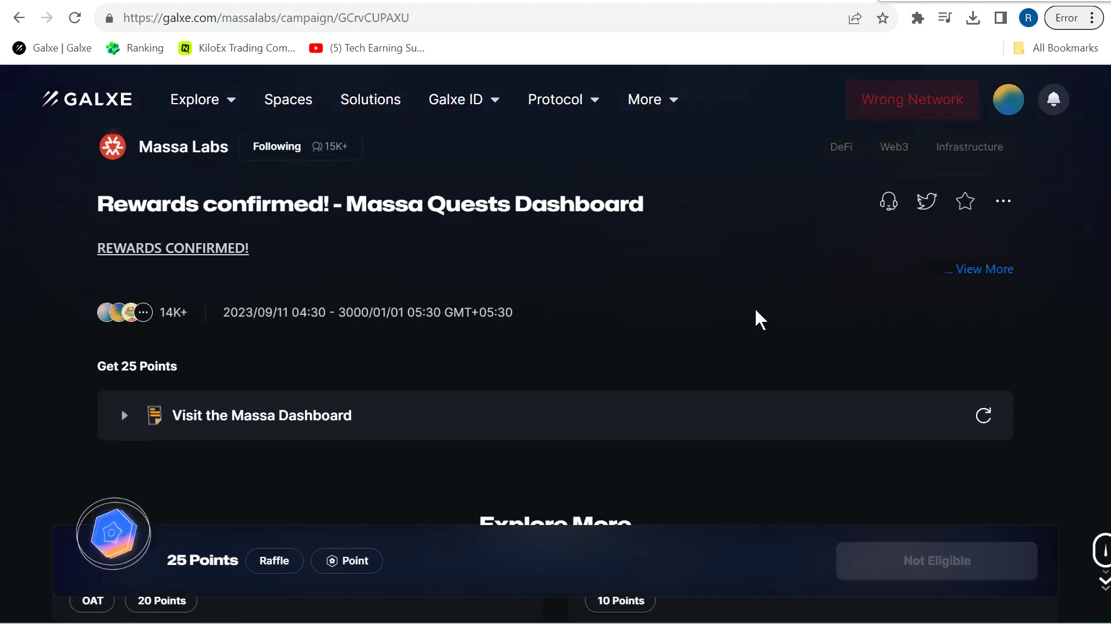
pyautogui.scroll(-3, 756, 318)
pyautogui.click(720, 277)
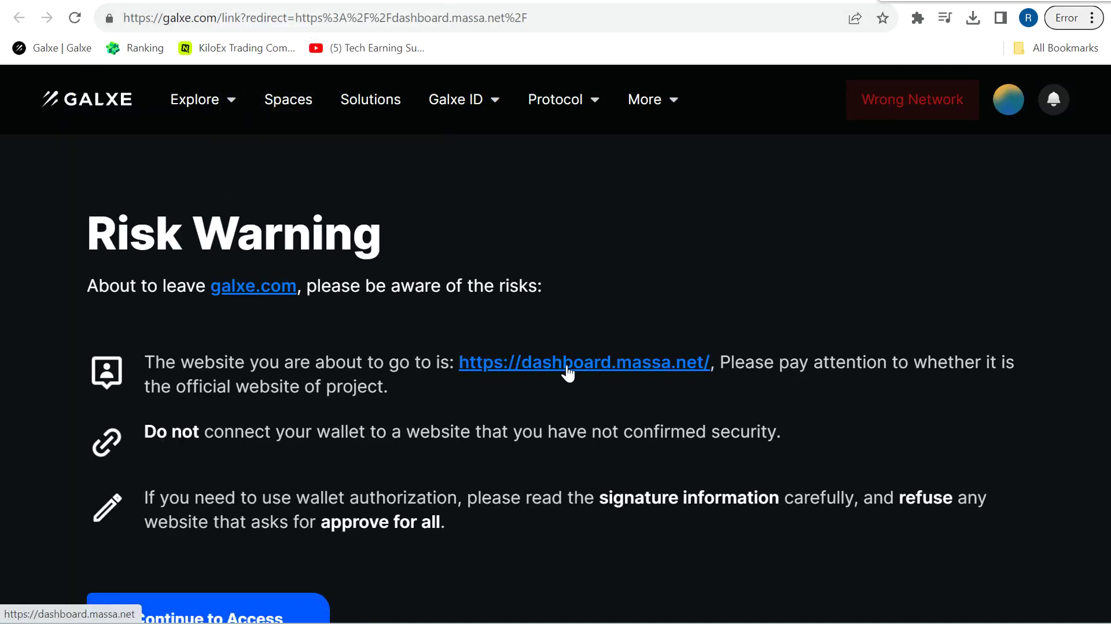
pyautogui.click(567, 371)
pyautogui.hotkey('ctrl', 'w')
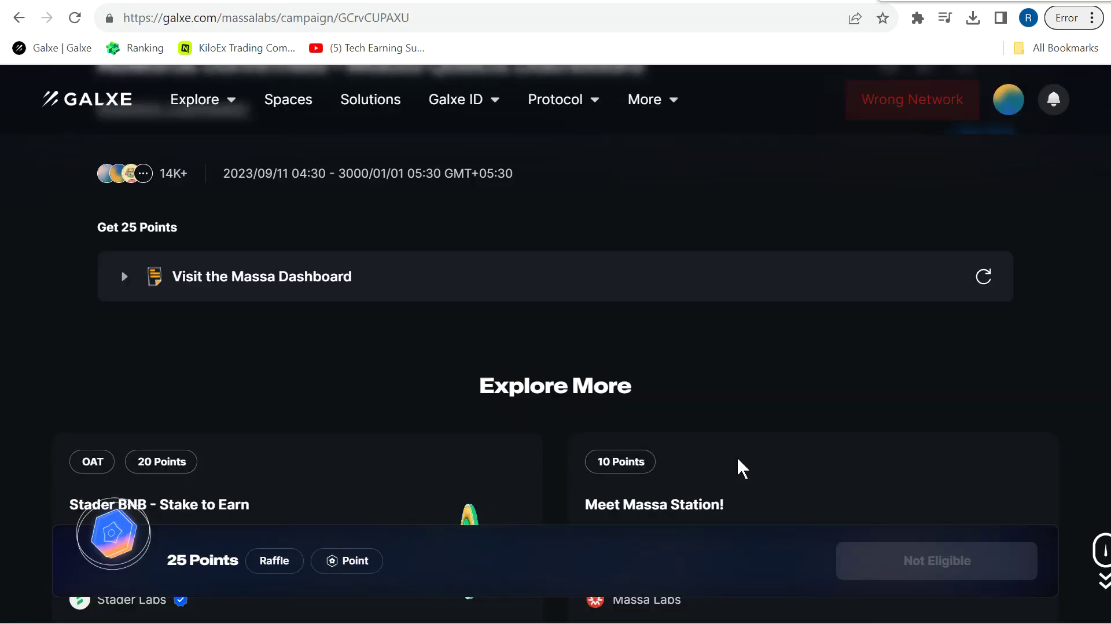
# Verify the "Visit the Massa Dashboard" task and claim the campaign's 25 points.
pyautogui.click(982, 278)
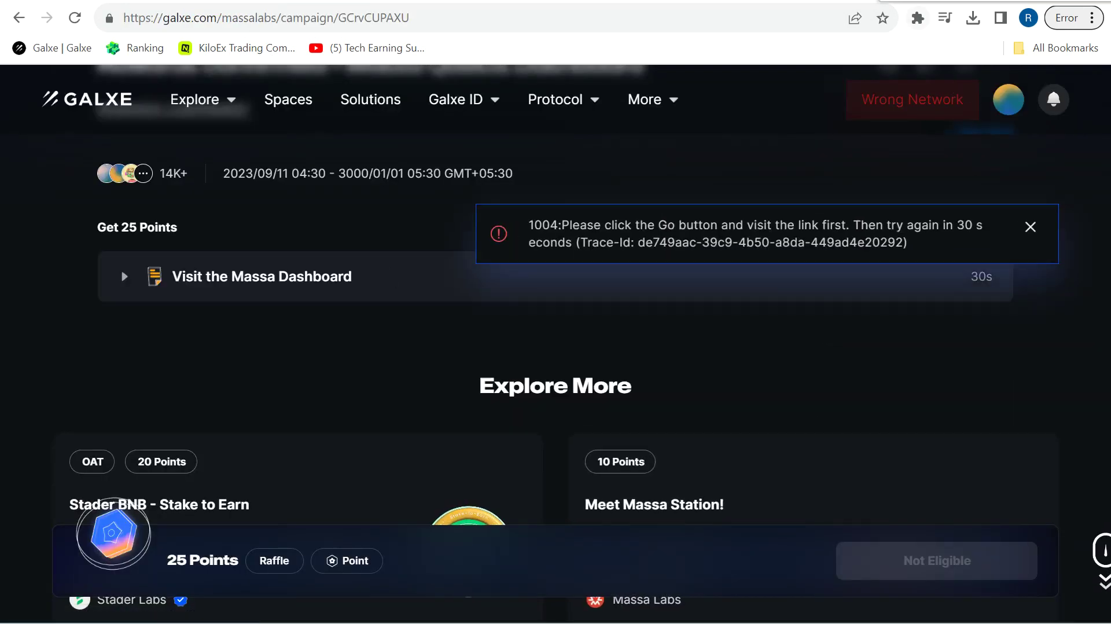
pyautogui.scroll(3, 893, 566)
pyautogui.click(892, 566)
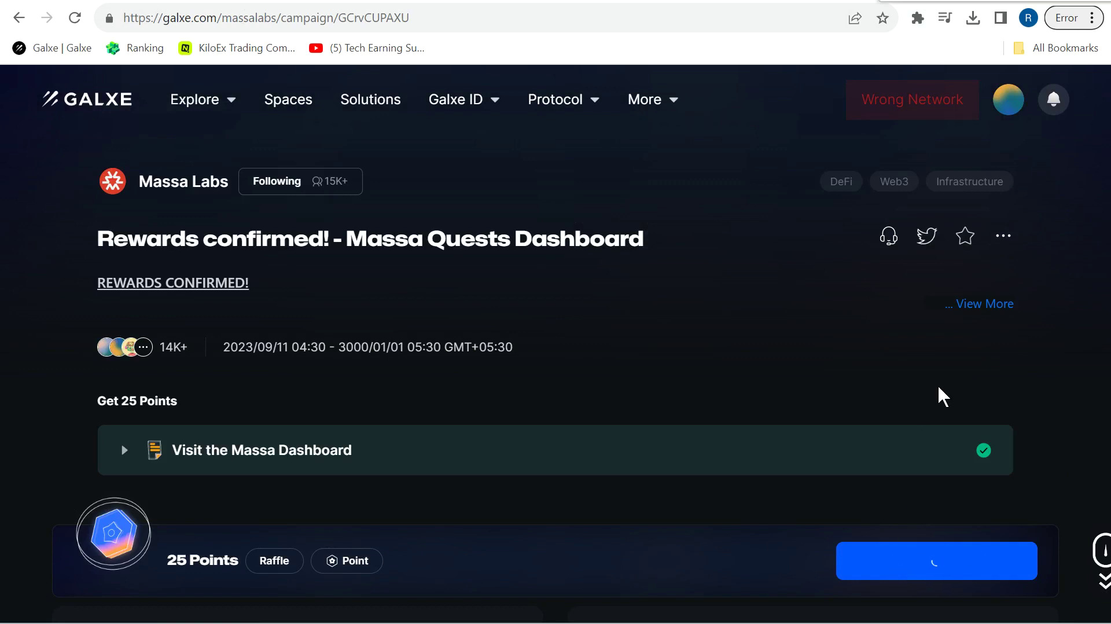
# Open the "Meet Massa Station!" campaign to review its tasks, and return to the Massa Labs campaign list.
pyautogui.hotkey('alt', 'Left')
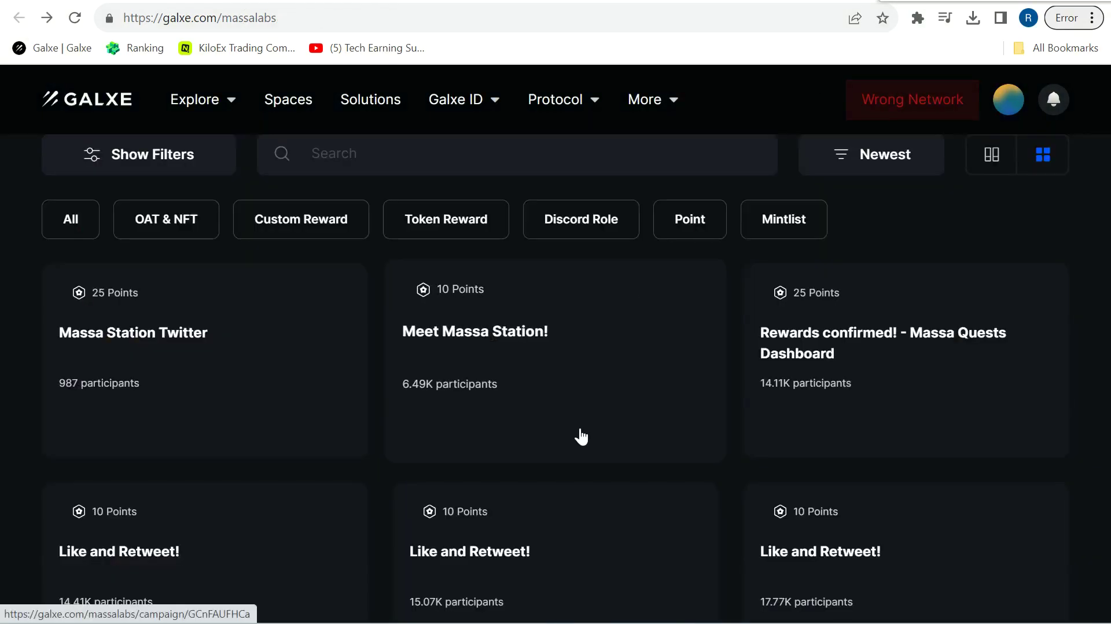
pyautogui.click(578, 439)
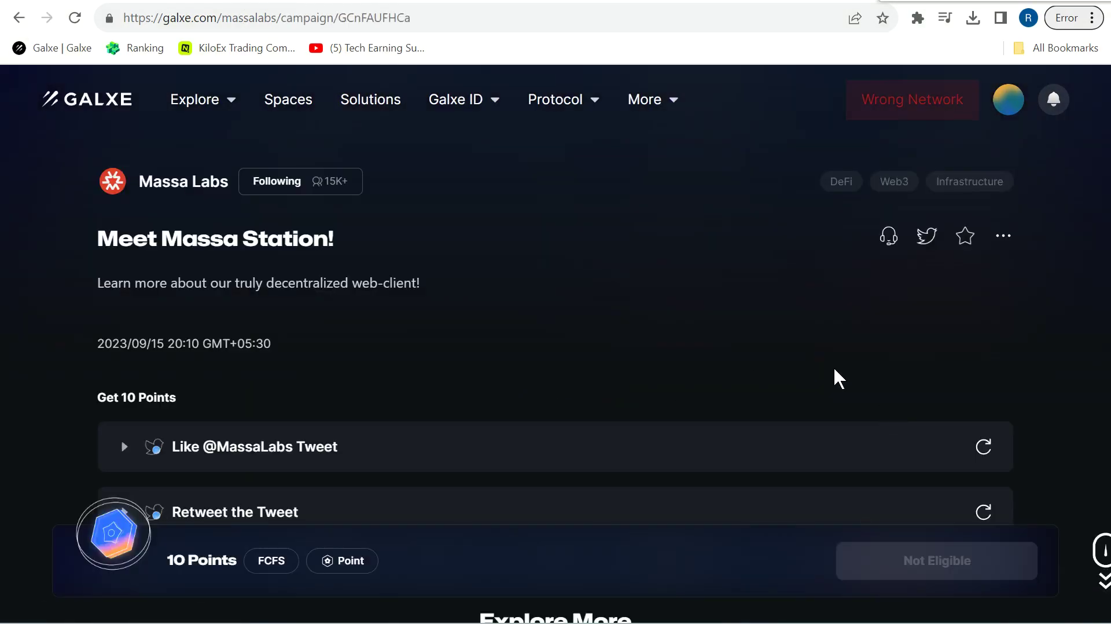
pyautogui.scroll(-3, 833, 366)
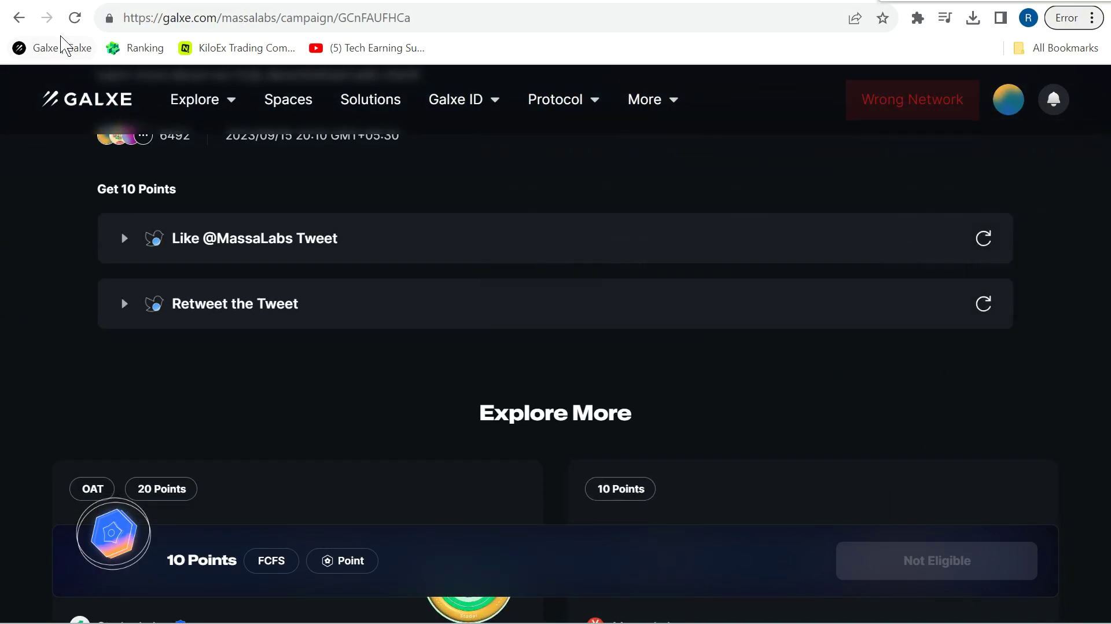
pyautogui.rightClick(19, 18)
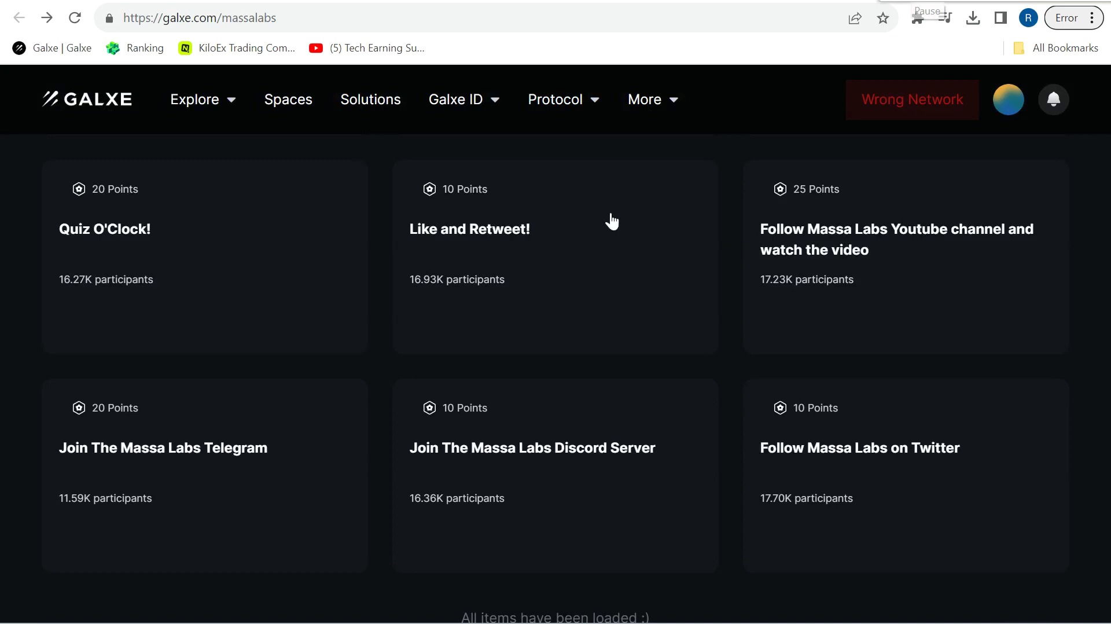
# Review the Massa Labs questboard on Zealy, the Massa dashboard quest list and the Galxe campaigns, ending on the massa.net homepage.
pyautogui.click(447, 3)
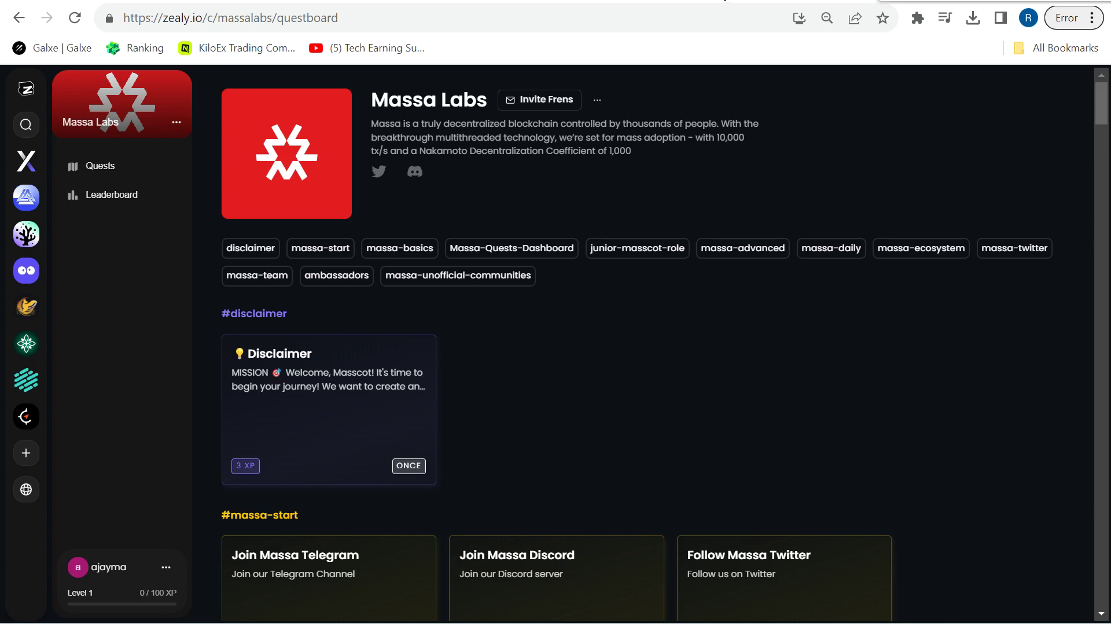
pyautogui.click(725, 2)
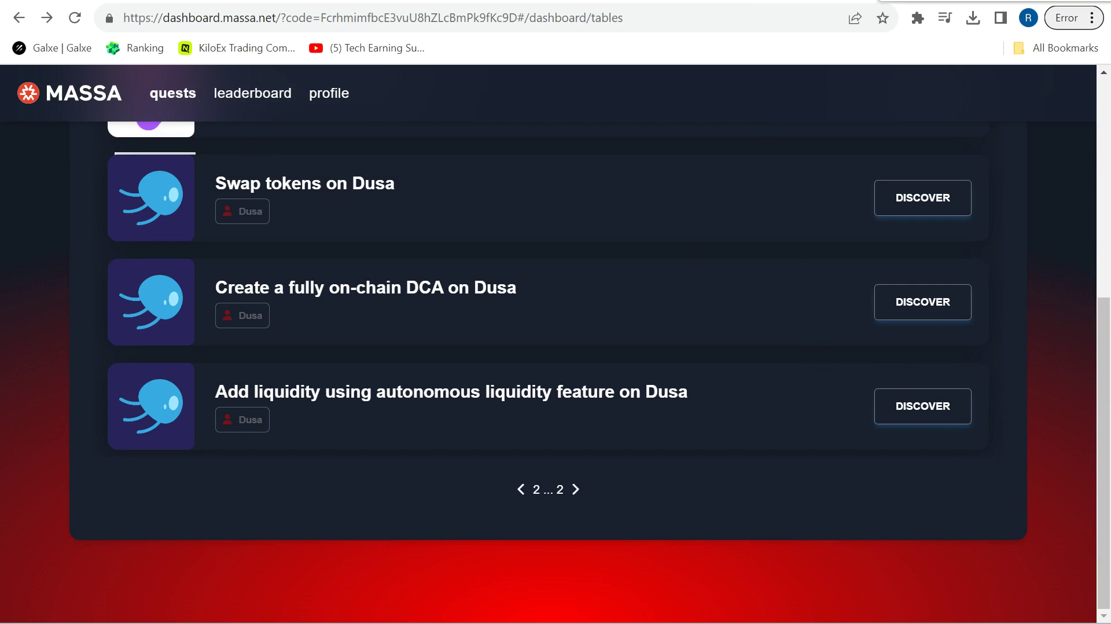
pyautogui.click(261, 1)
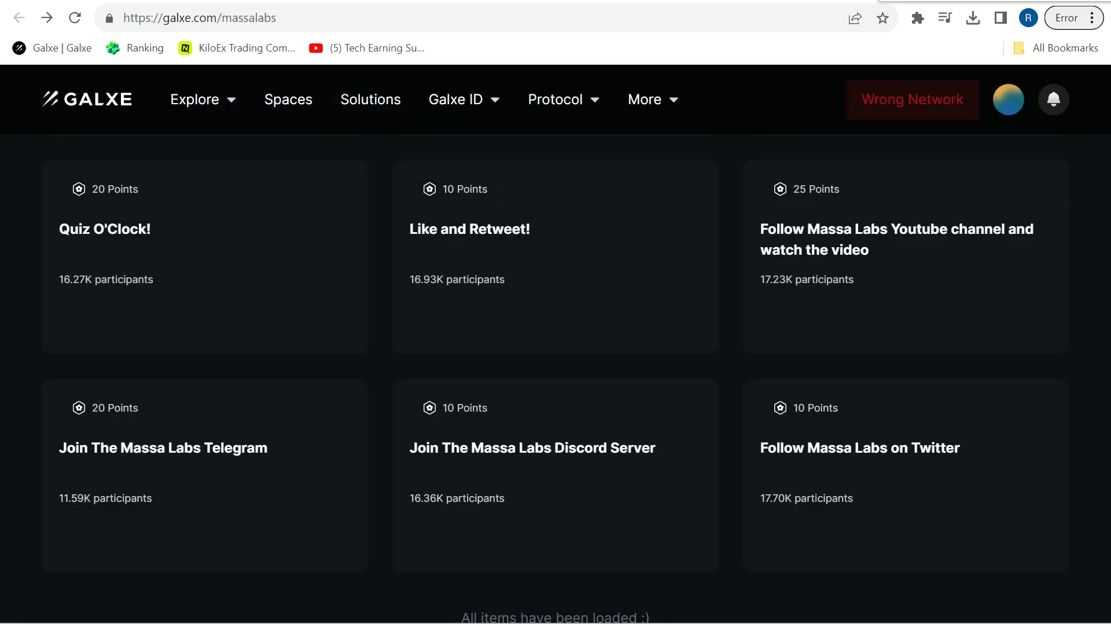
pyautogui.hotkey('ctrl', 'Tab')
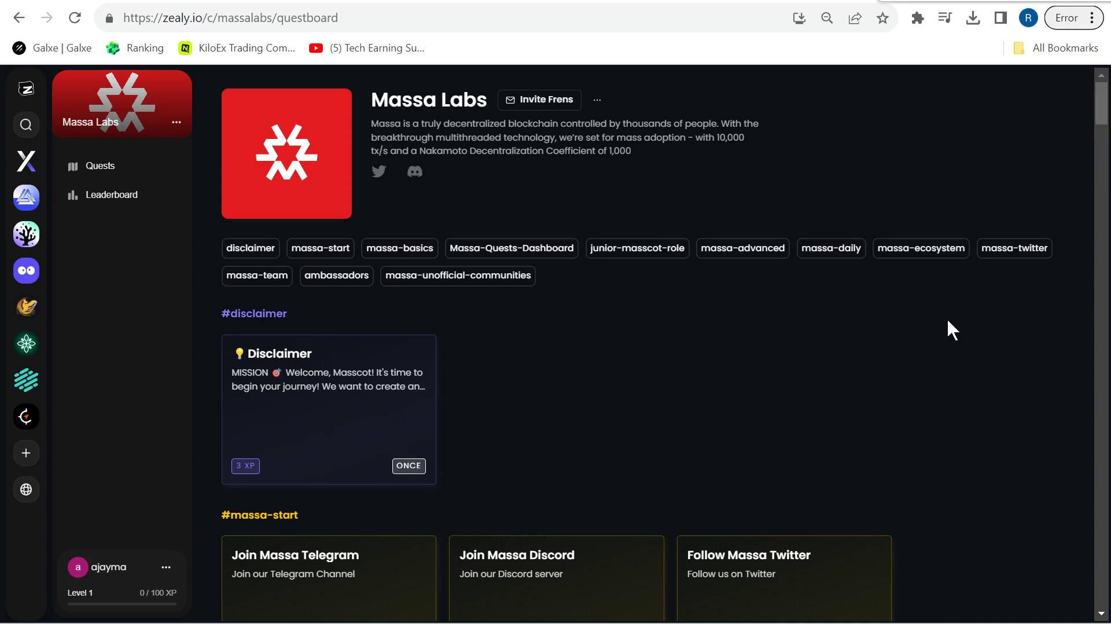
pyautogui.hotkey('ctrl', 'Tab')
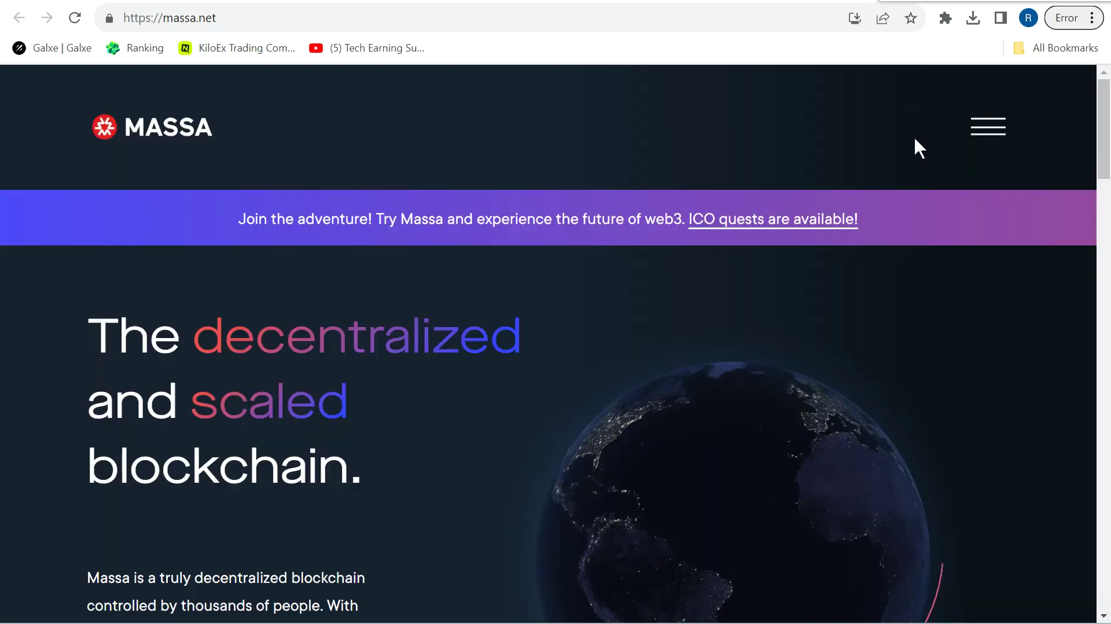